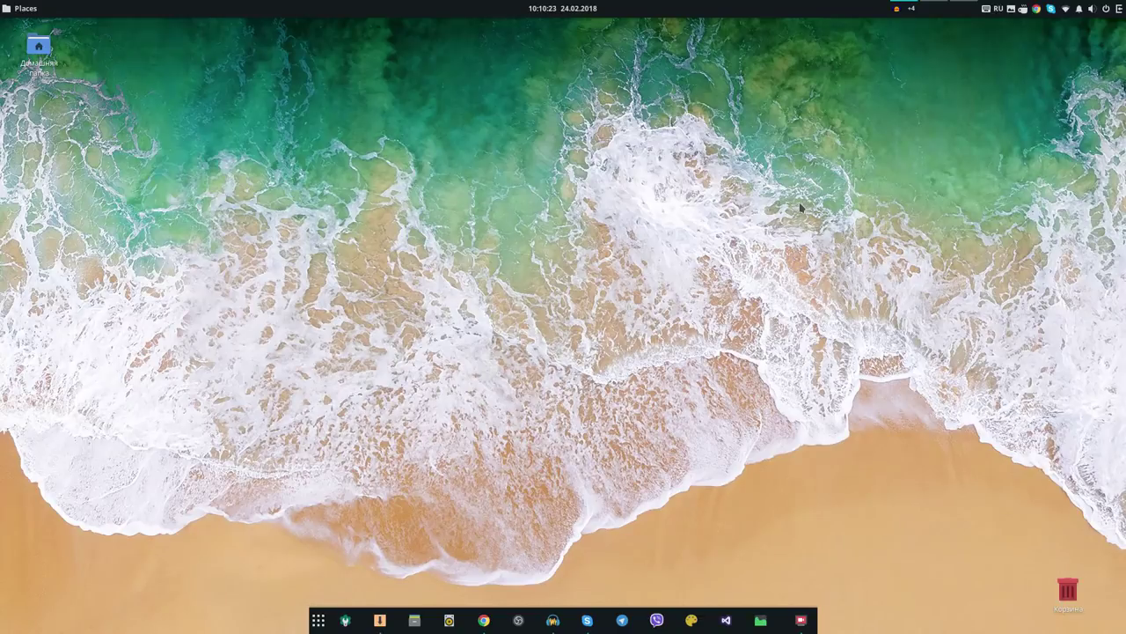
{"action": "left_click", "coordinate": [483, 620]}
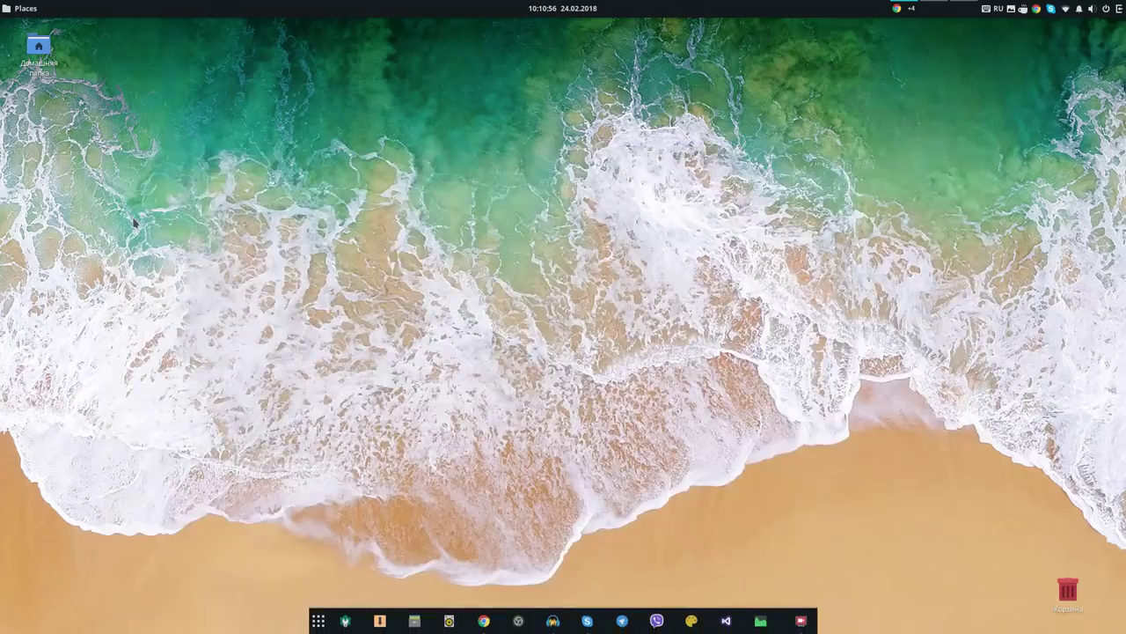
{"action": "left_click", "coordinate": [22, 25]}
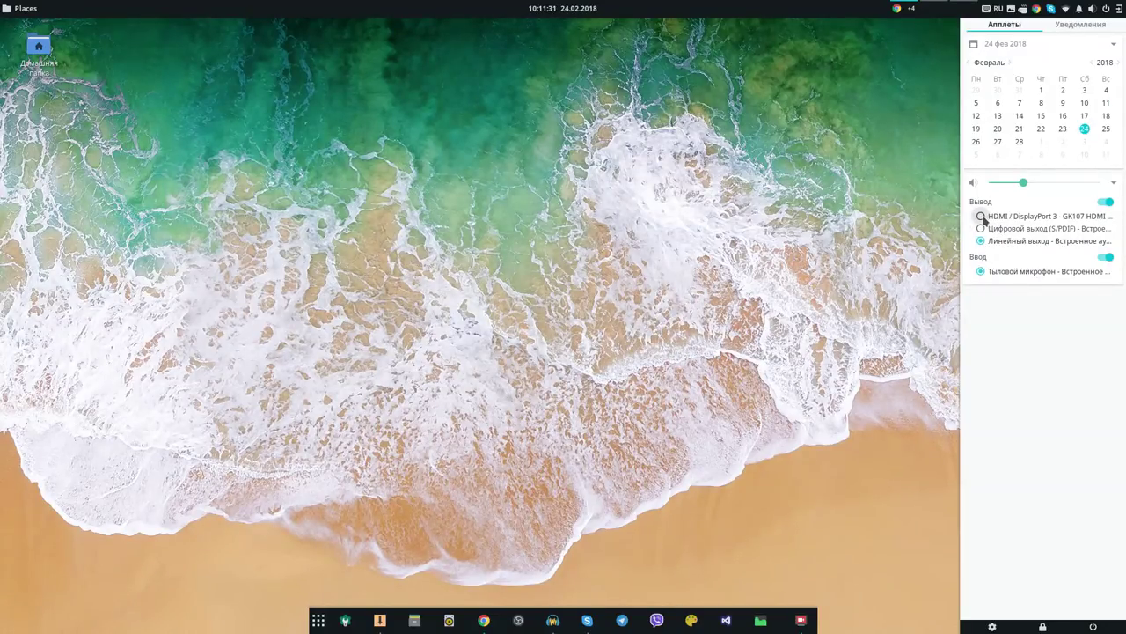
Select the built-in line output as the sound output in the sidebar and show the notifications.
{"action": "left_click", "coordinate": [1033, 244]}
{"action": "left_click", "coordinate": [1082, 26]}
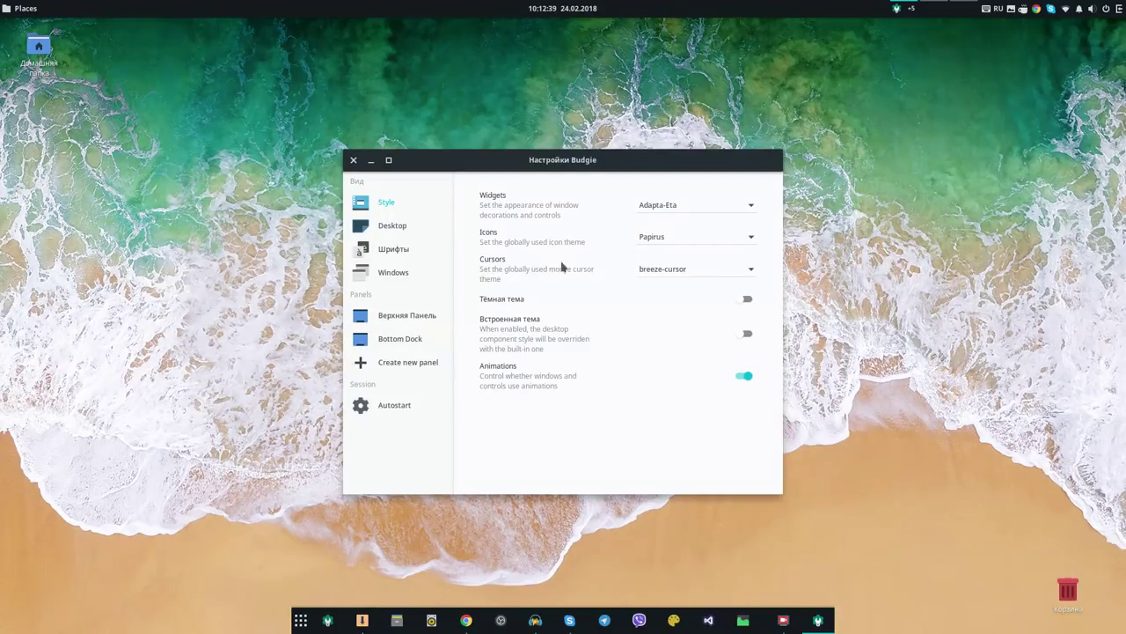
Set the Widgets theme to Gnome-OSX-V-Space-Grey-1-3-3 in the Budgie style settings.
{"action": "left_click", "coordinate": [663, 212]}
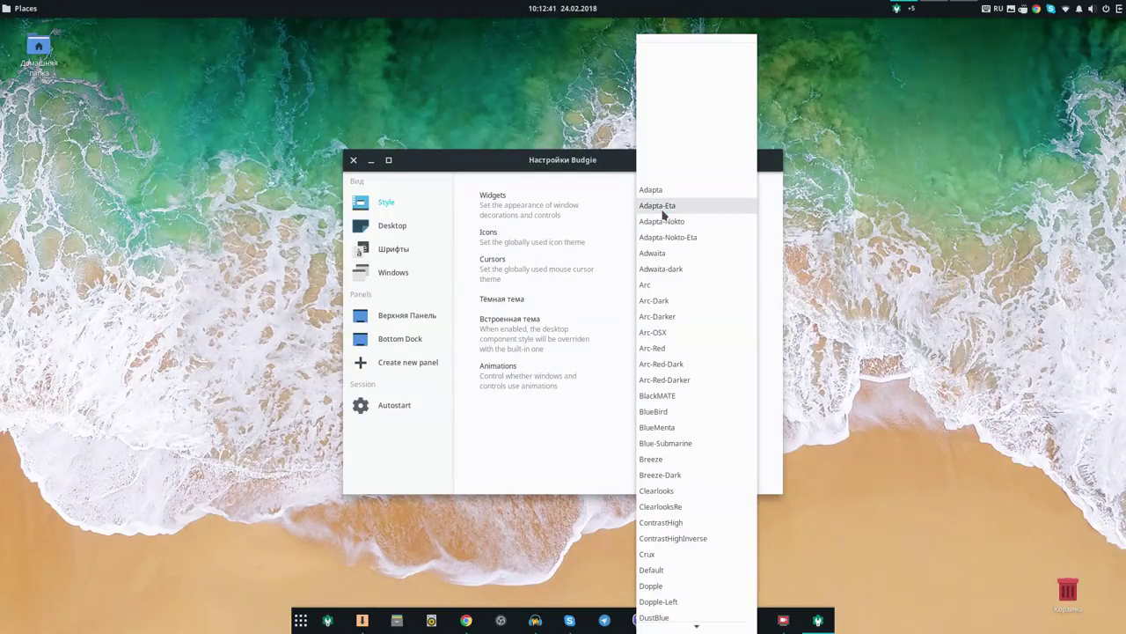
{"action": "scroll", "coordinate": [687, 337], "scroll_direction": "down", "scroll_amount": 5}
{"action": "scroll", "coordinate": [687, 337], "scroll_direction": "down", "scroll_amount": 10}
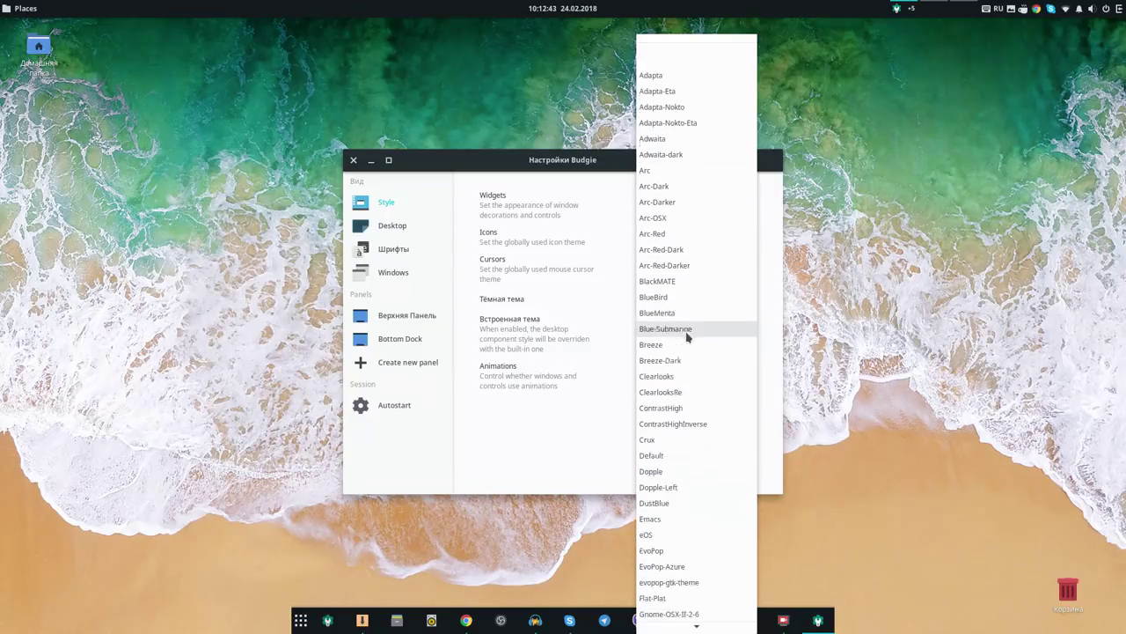
{"action": "scroll", "coordinate": [688, 337], "scroll_direction": "down", "scroll_amount": 7}
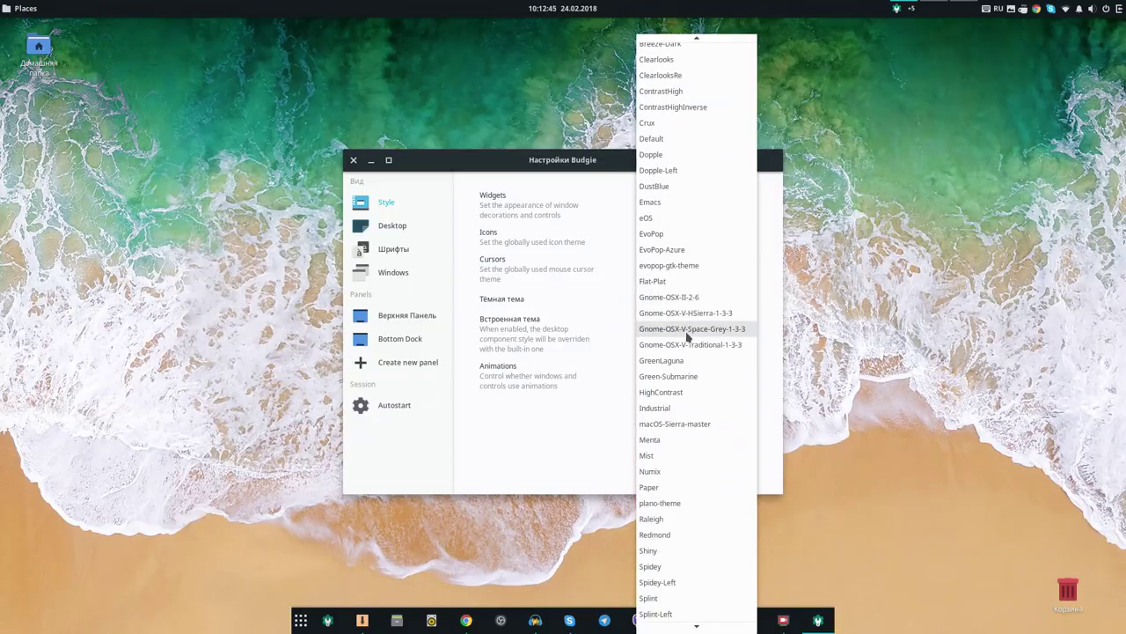
{"action": "scroll", "coordinate": [687, 337], "scroll_direction": "up", "scroll_amount": 2}
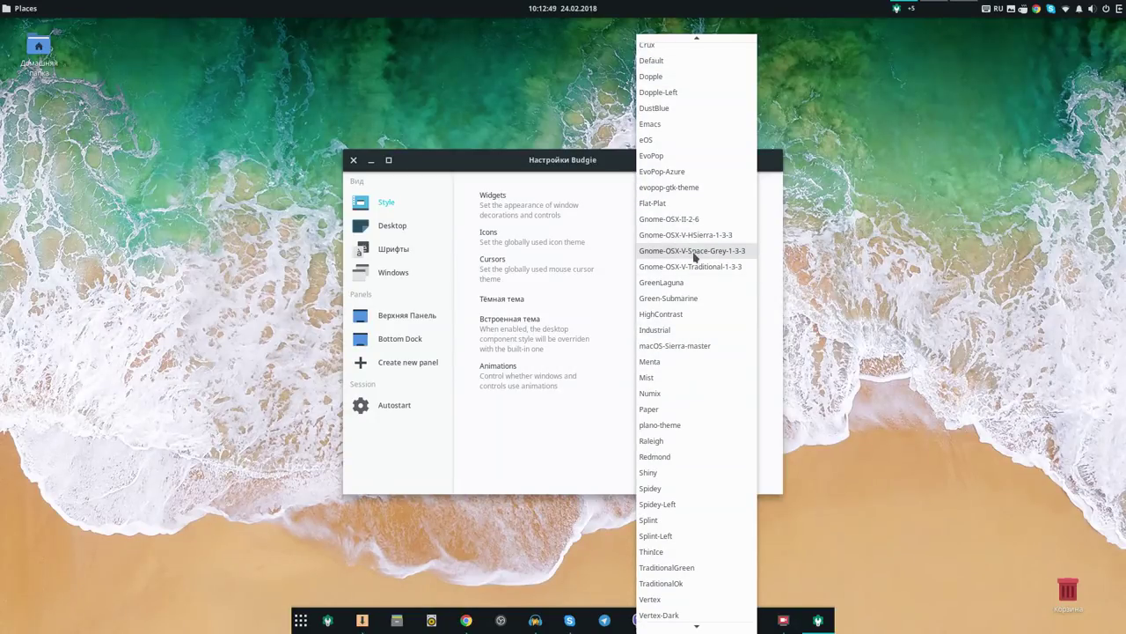
{"action": "left_click", "coordinate": [693, 250]}
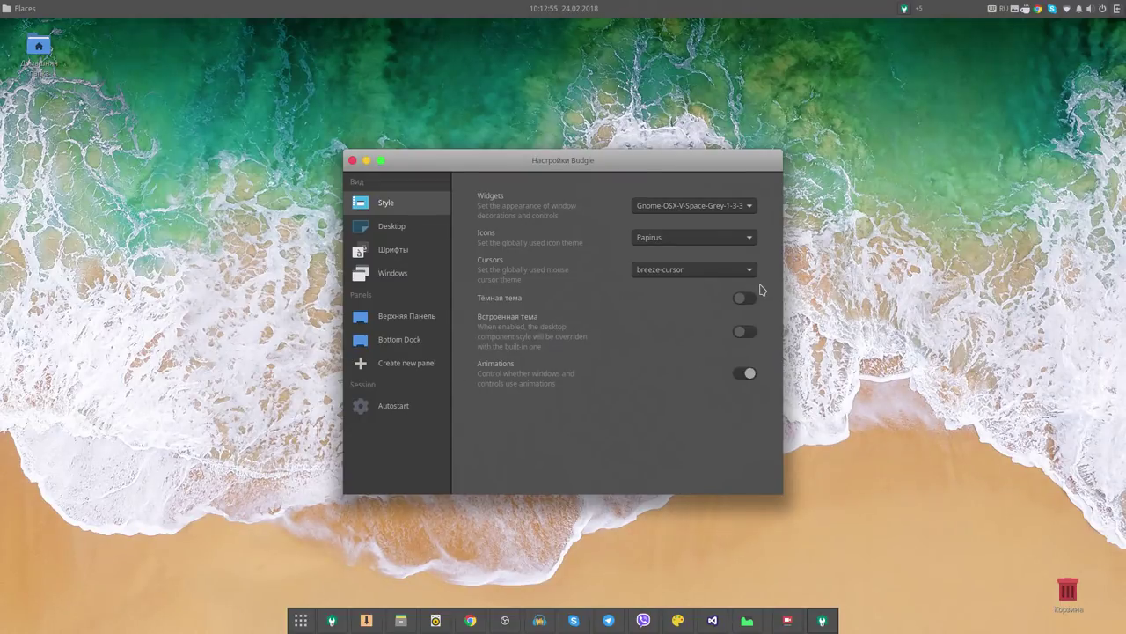
Set the Widgets theme back to Adapta-Eta.
{"action": "left_click", "coordinate": [657, 211]}
{"action": "scroll", "coordinate": [662, 341], "scroll_direction": "up", "scroll_amount": 10}
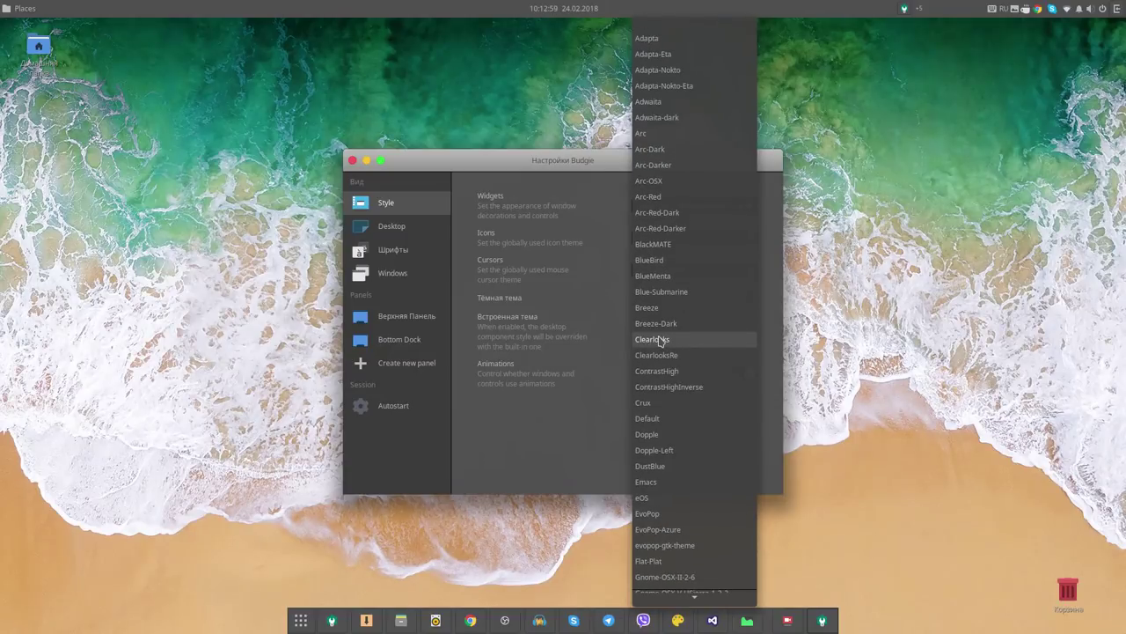
{"action": "left_click", "coordinate": [641, 58]}
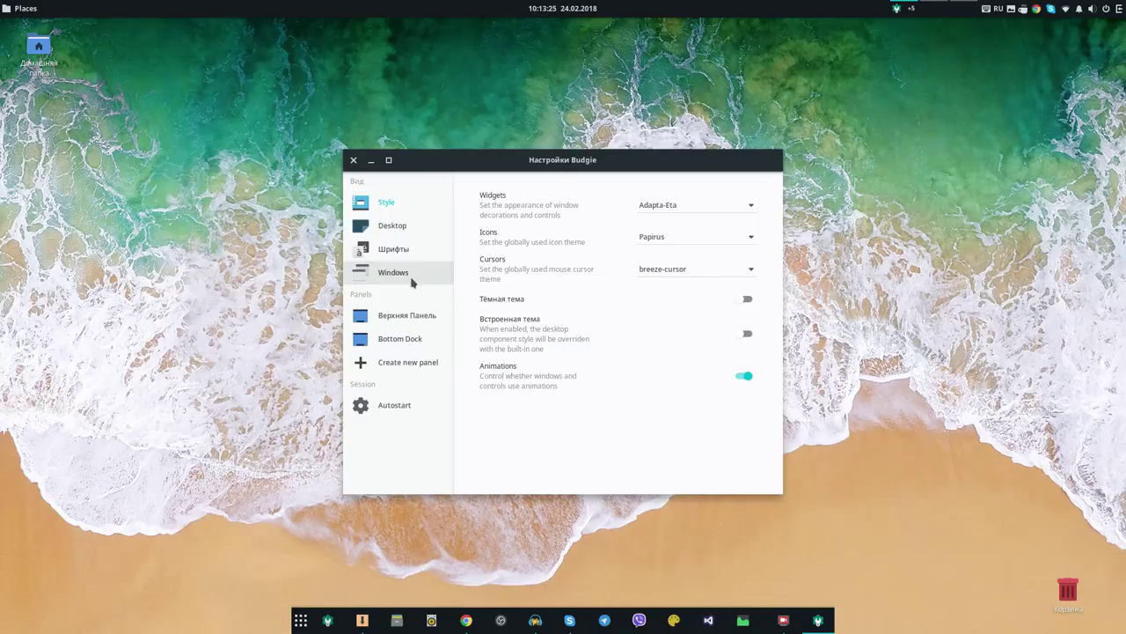
Review the desktop icon options and return to the style settings.
{"action": "left_click", "coordinate": [393, 226]}
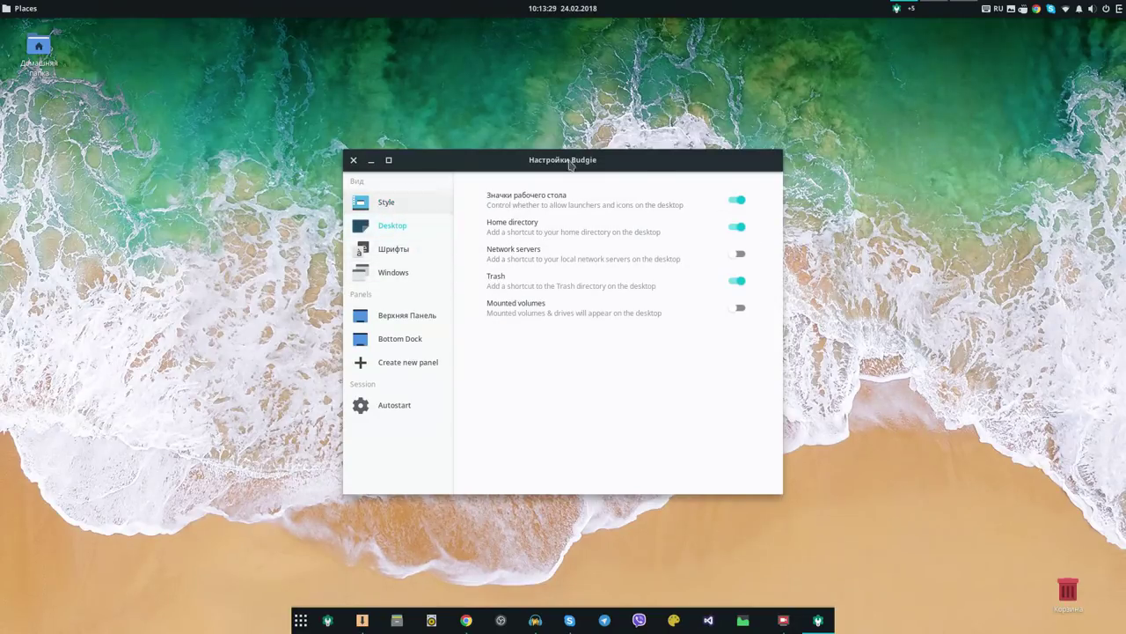
{"action": "left_click", "coordinate": [385, 204]}
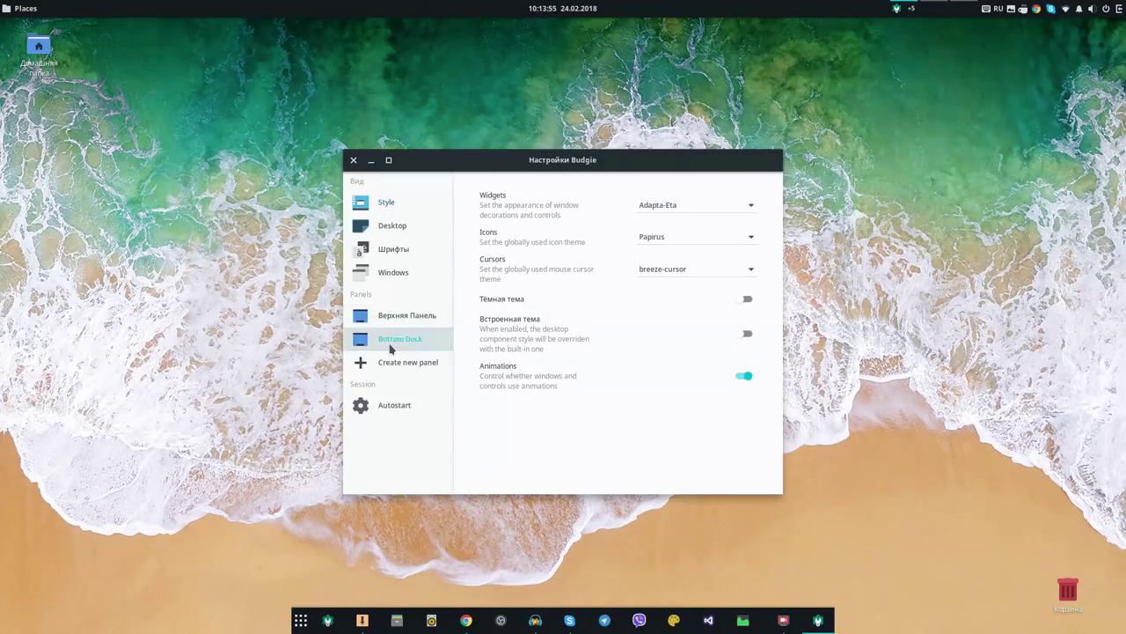
Examine the Bottom Dock panel's applets and settings, briefly maximizing the window and restoring it.
{"action": "left_click", "coordinate": [389, 345]}
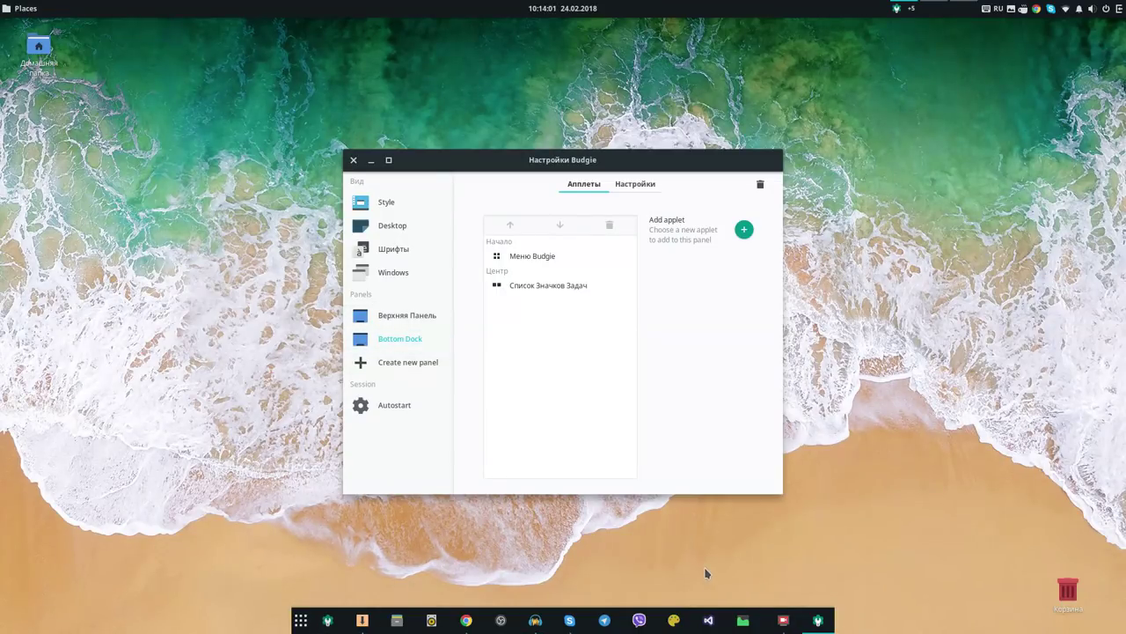
{"action": "double_click", "coordinate": [631, 165]}
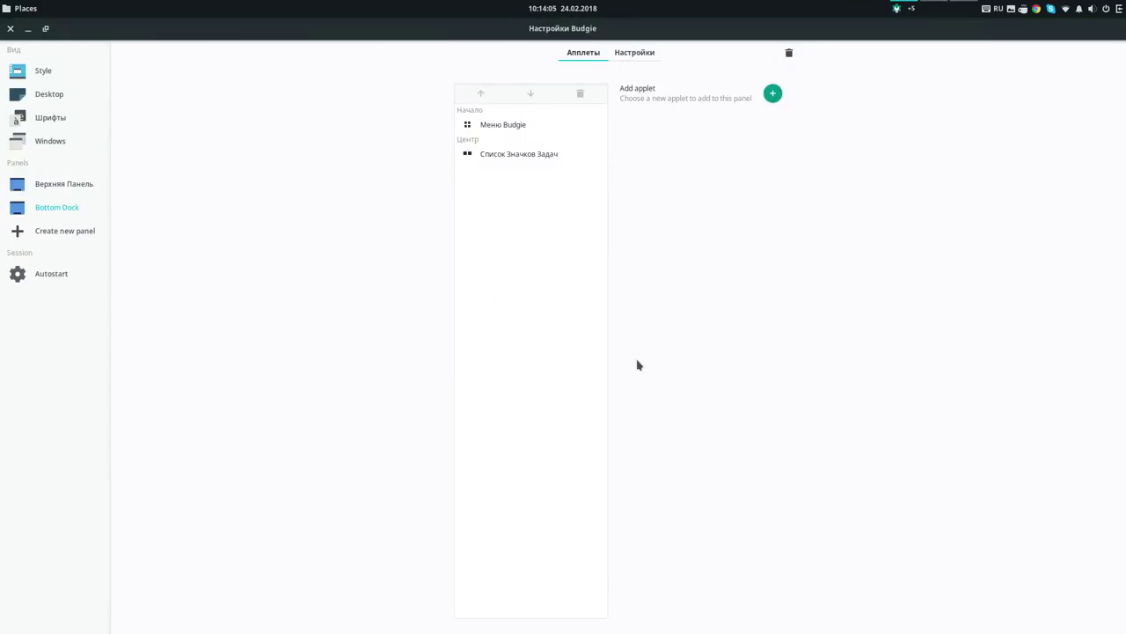
{"action": "double_click", "coordinate": [661, 26]}
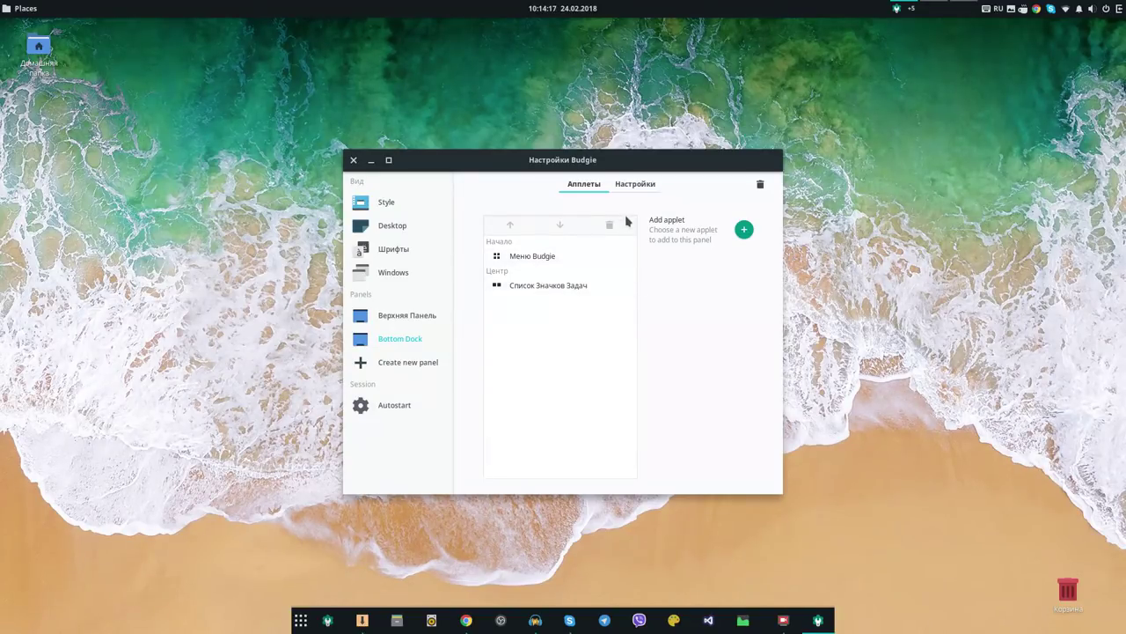
{"action": "left_click", "coordinate": [635, 184]}
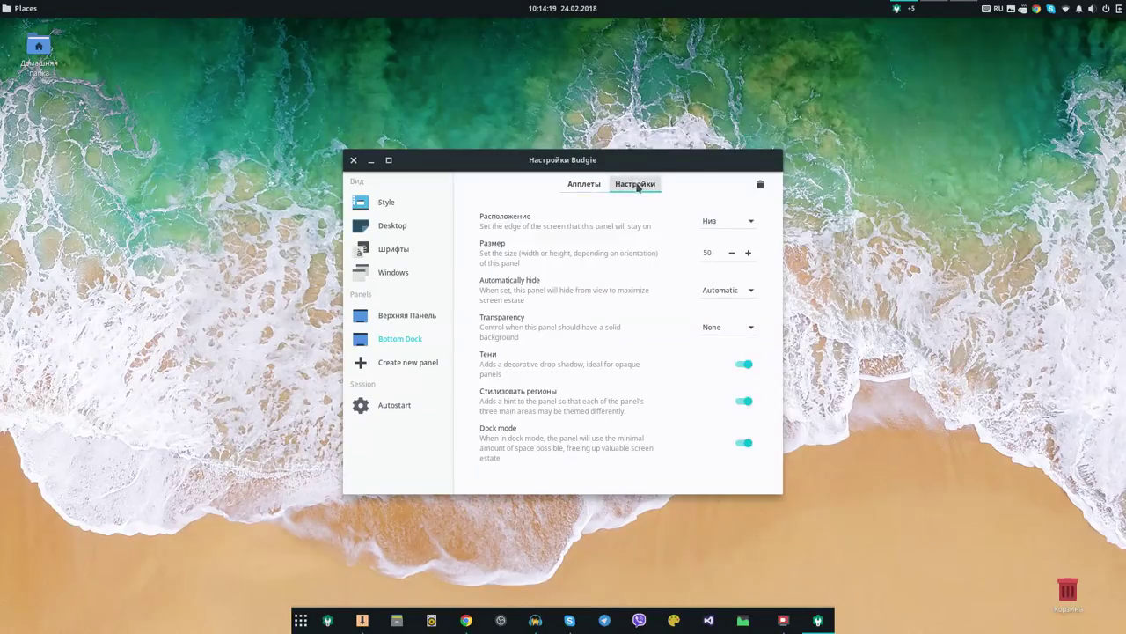
{"action": "left_click", "coordinate": [583, 184]}
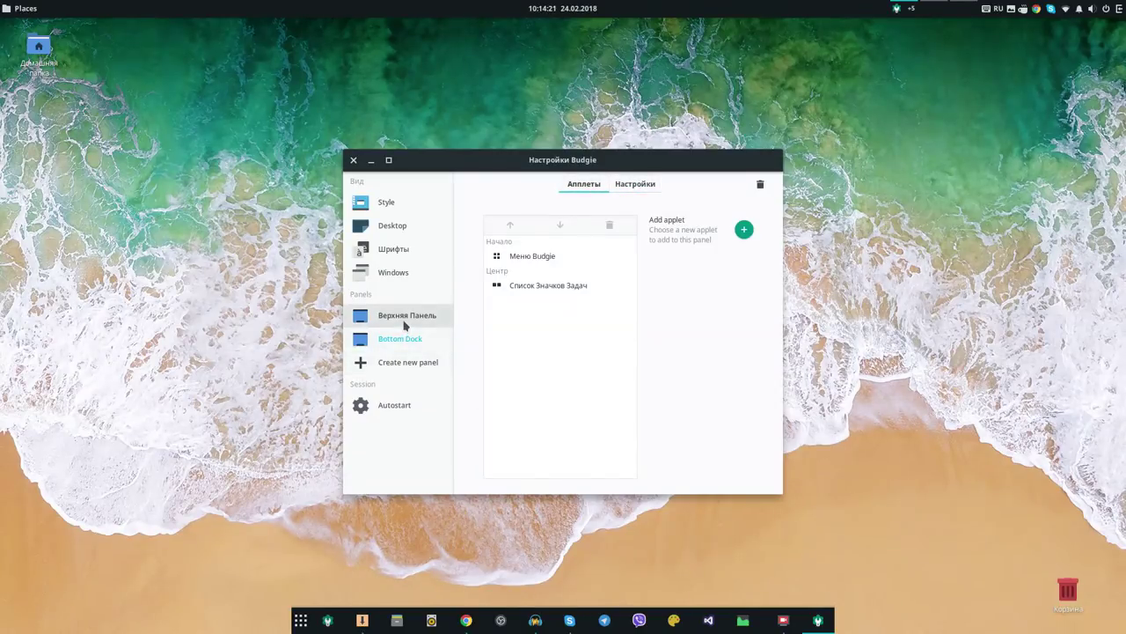
View the top panel's applet list and demonstrate its workspace switcher by moving between workspaces.
{"action": "left_click", "coordinate": [406, 317]}
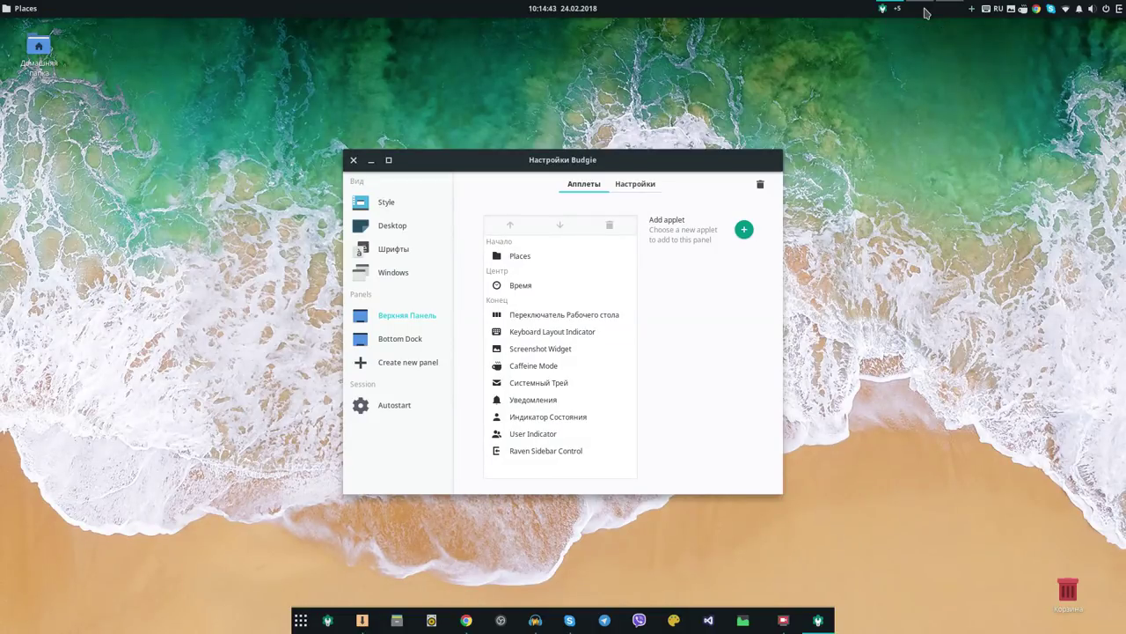
{"action": "left_click", "coordinate": [924, 12]}
{"action": "left_click", "coordinate": [924, 12]}
{"action": "left_click", "coordinate": [924, 12]}
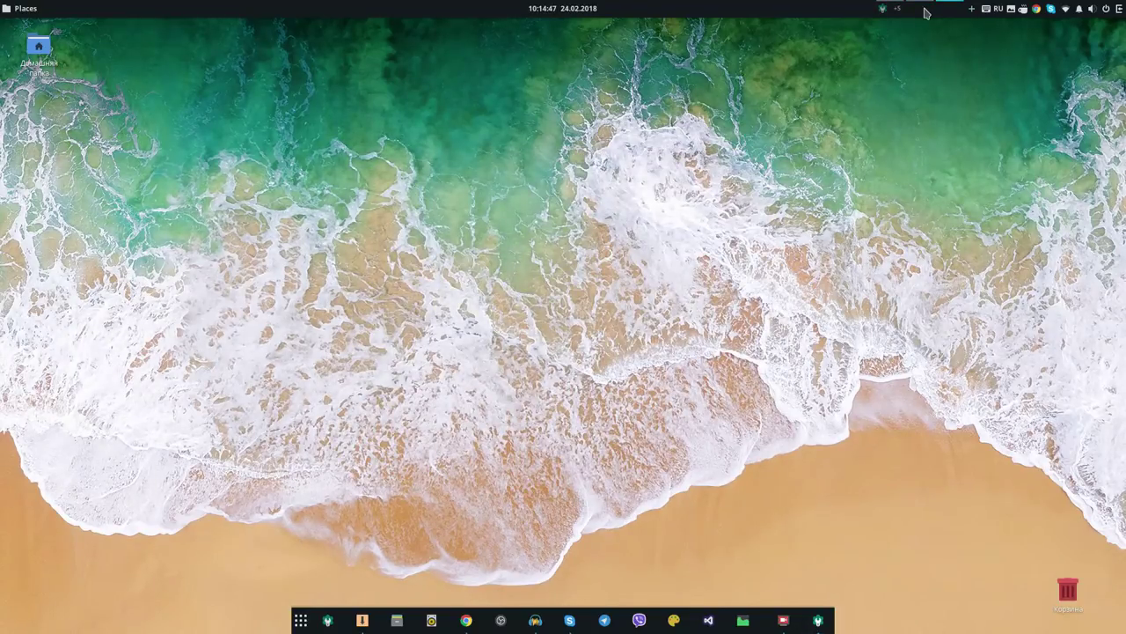
{"action": "left_click", "coordinate": [924, 12]}
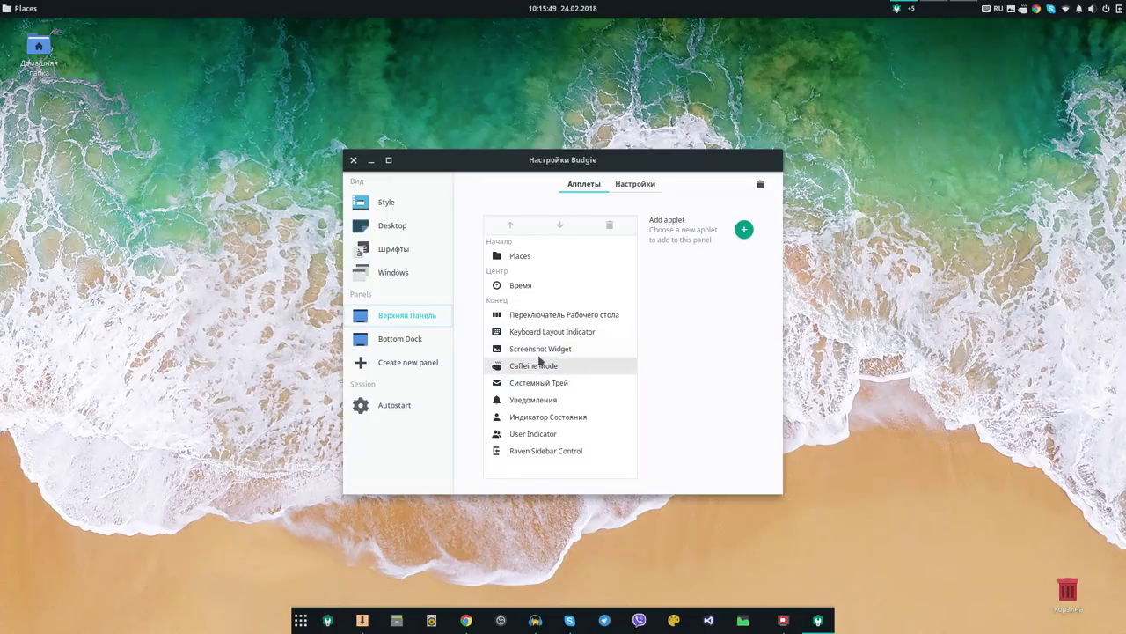
Capture the whole screen with the Screenshot Widget.
{"action": "left_click", "coordinate": [1011, 10]}
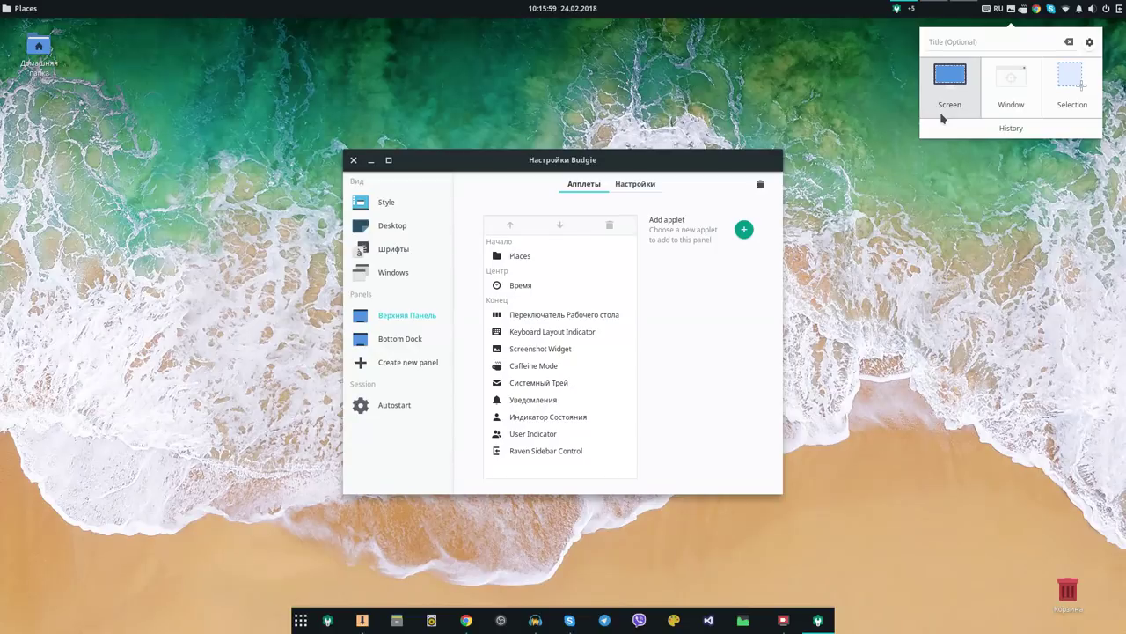
{"action": "left_click", "coordinate": [1011, 9]}
{"action": "left_click", "coordinate": [1012, 10]}
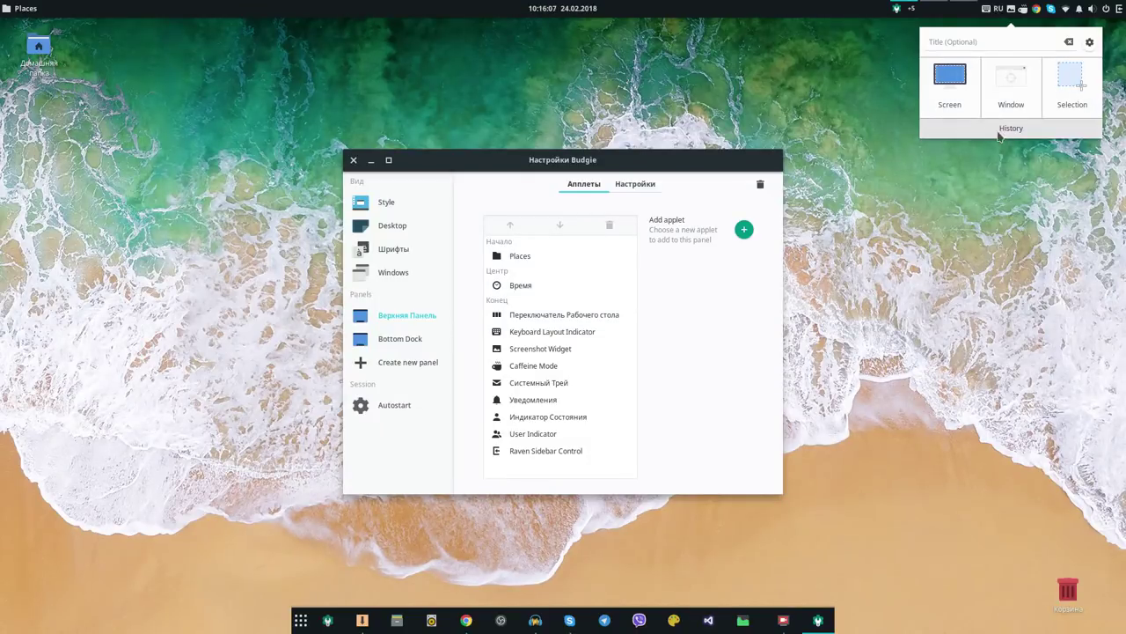
{"action": "left_click", "coordinate": [960, 89]}
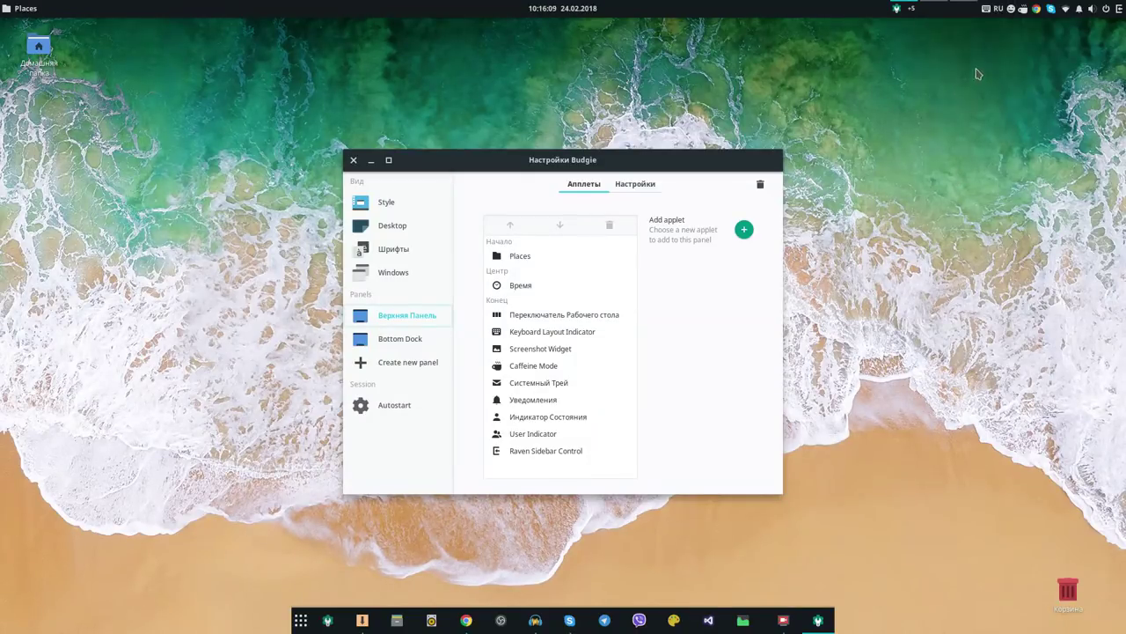
Look through the Screenshot Widget's recent screenshots and return to its capture options.
{"action": "left_click", "coordinate": [1013, 10]}
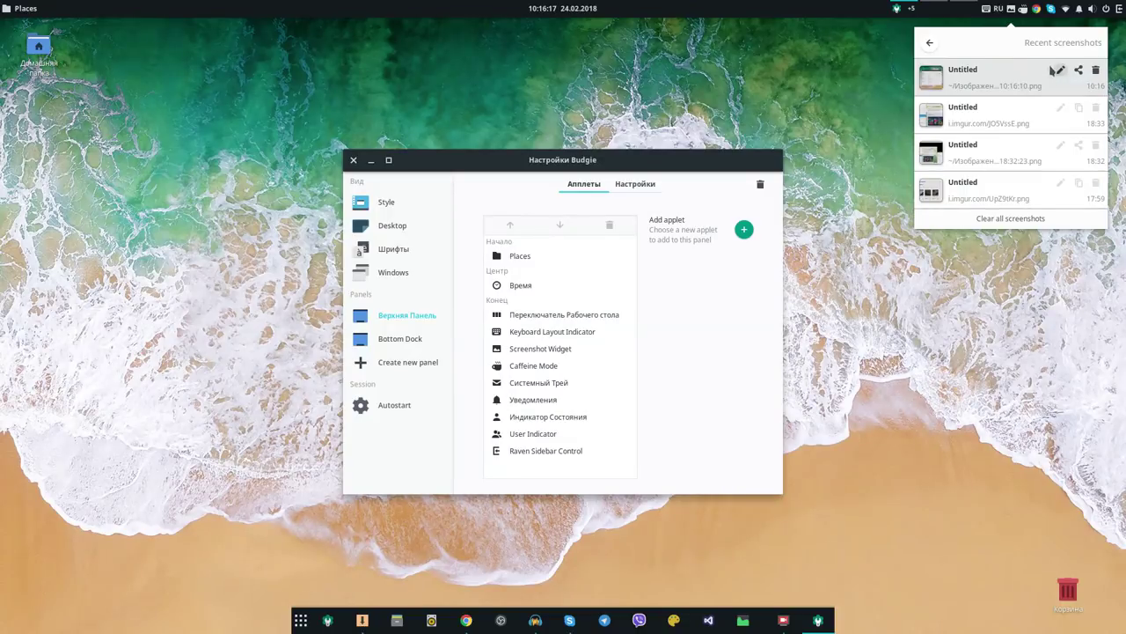
{"action": "left_click", "coordinate": [1124, 59]}
{"action": "left_click", "coordinate": [1011, 9]}
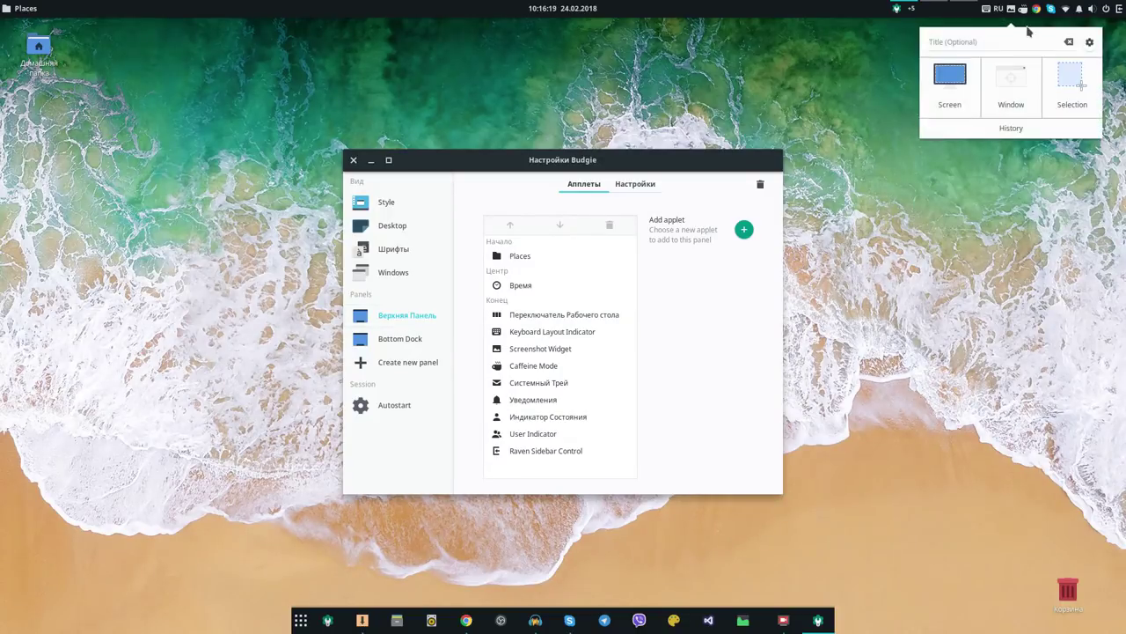
Take another screenshot with the Screenshot Widget.
{"action": "left_click", "coordinate": [976, 6]}
{"action": "left_click", "coordinate": [1010, 10]}
{"action": "left_click", "coordinate": [1024, 9]}
{"action": "left_click", "coordinate": [1011, 8]}
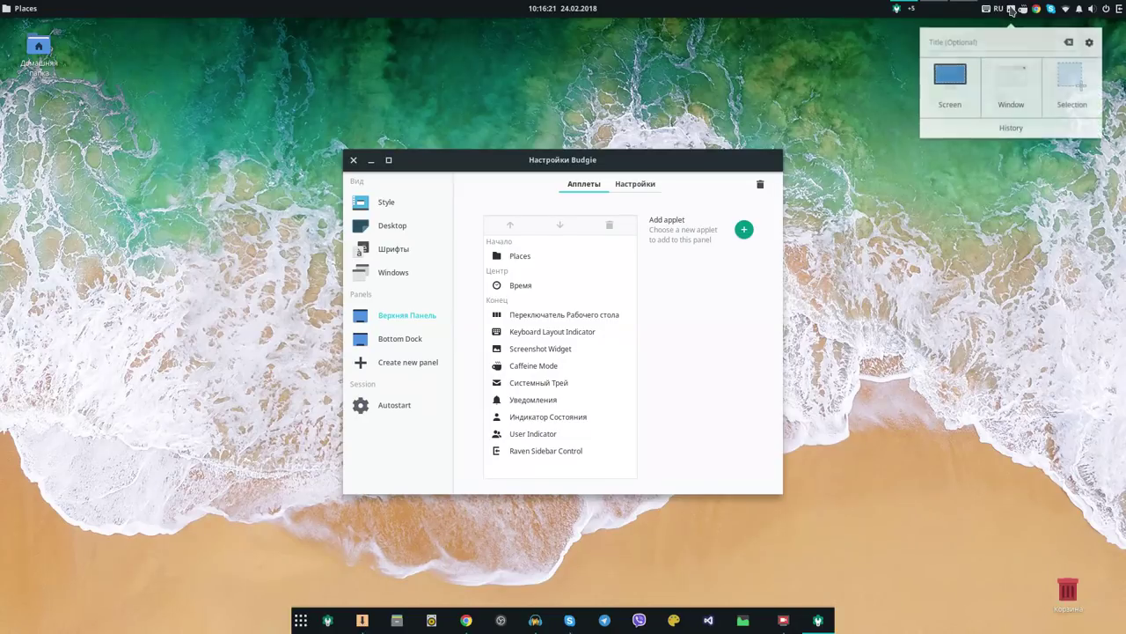
{"action": "left_click", "coordinate": [993, 79]}
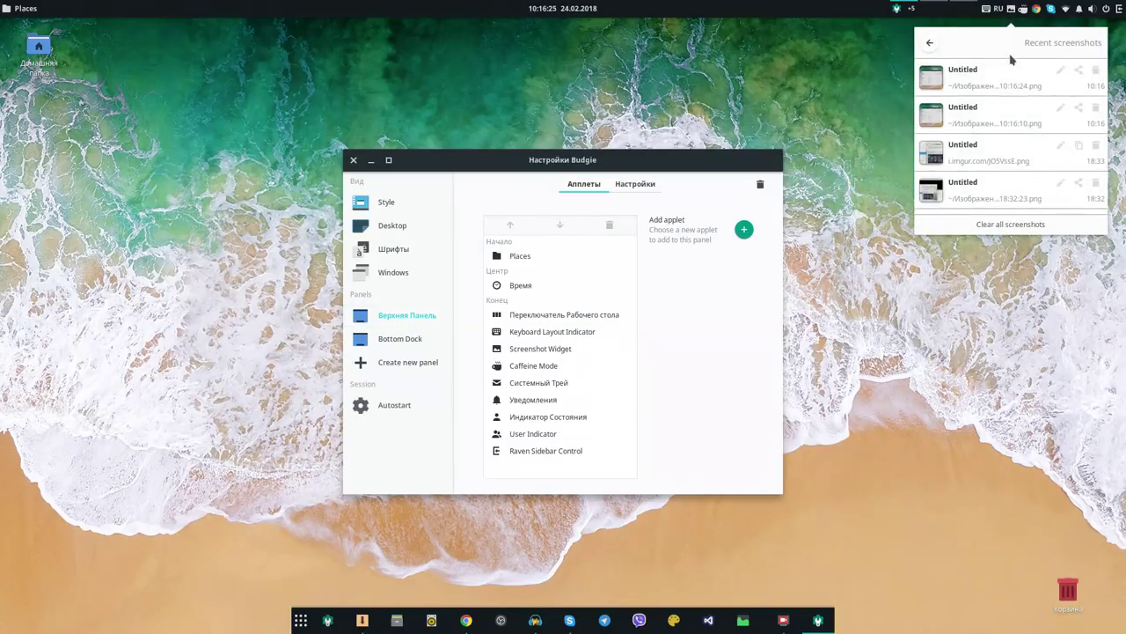
Upload the newest screenshot to Imgur from the recent screenshots and dismiss the widget.
{"action": "left_click", "coordinate": [1079, 72]}
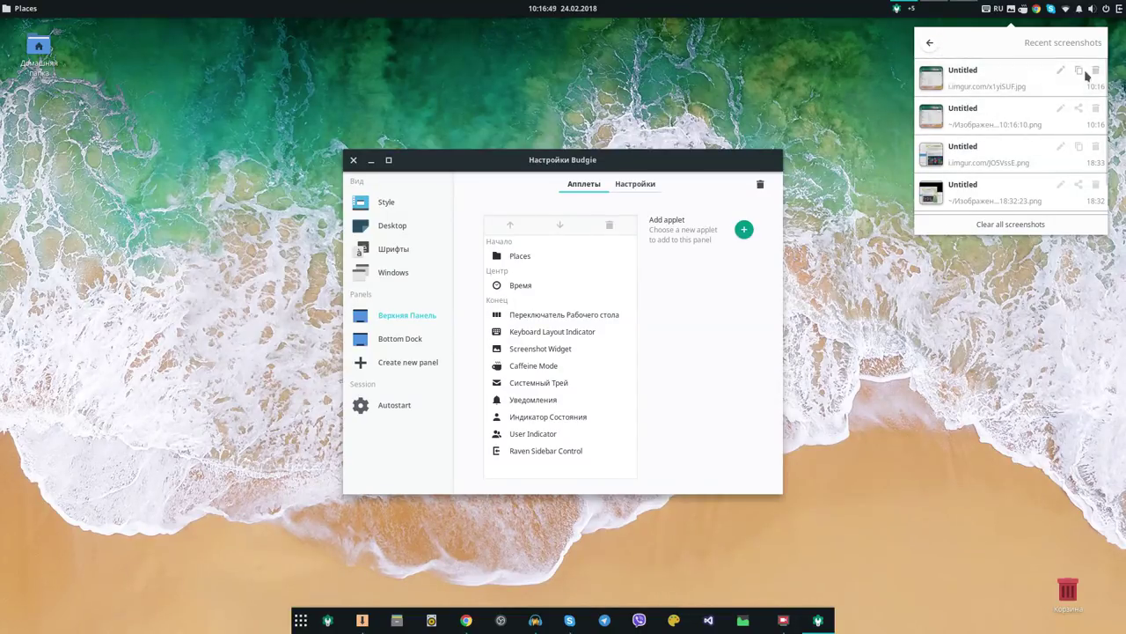
{"action": "left_click", "coordinate": [930, 42]}
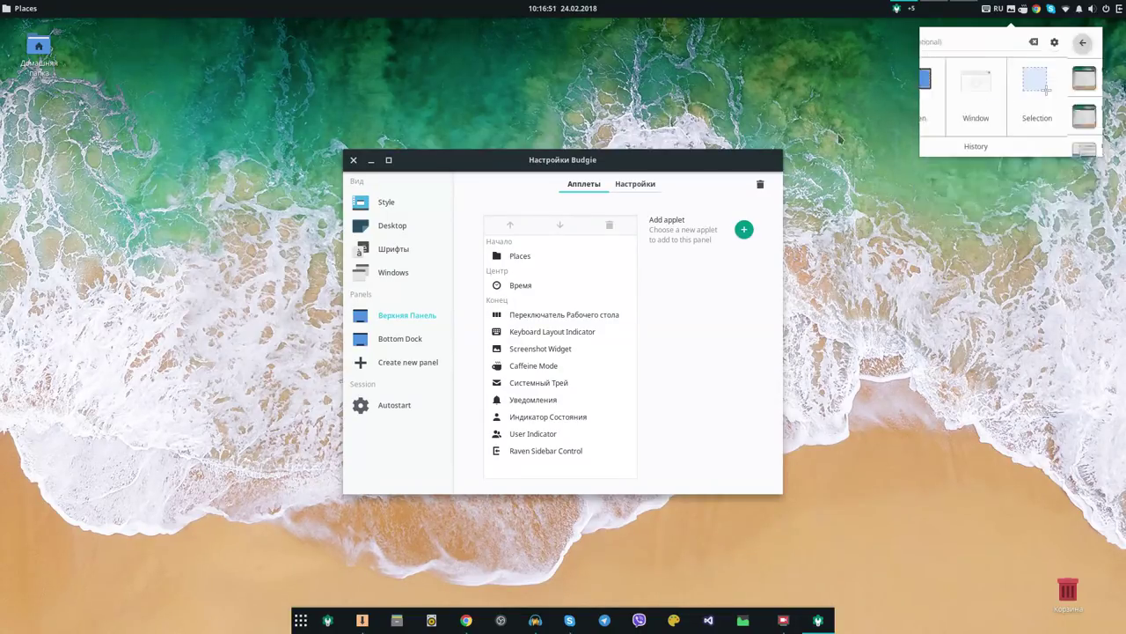
{"action": "left_click", "coordinate": [880, 106]}
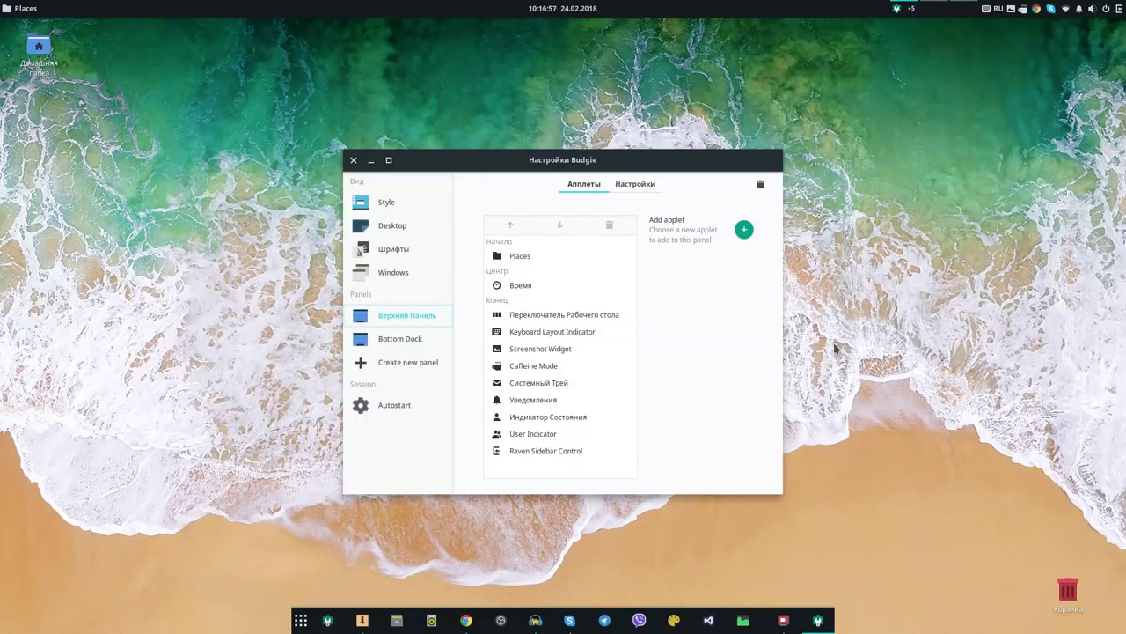
Review the Autostart apps and close the Budgie settings.
{"action": "left_click", "coordinate": [420, 404]}
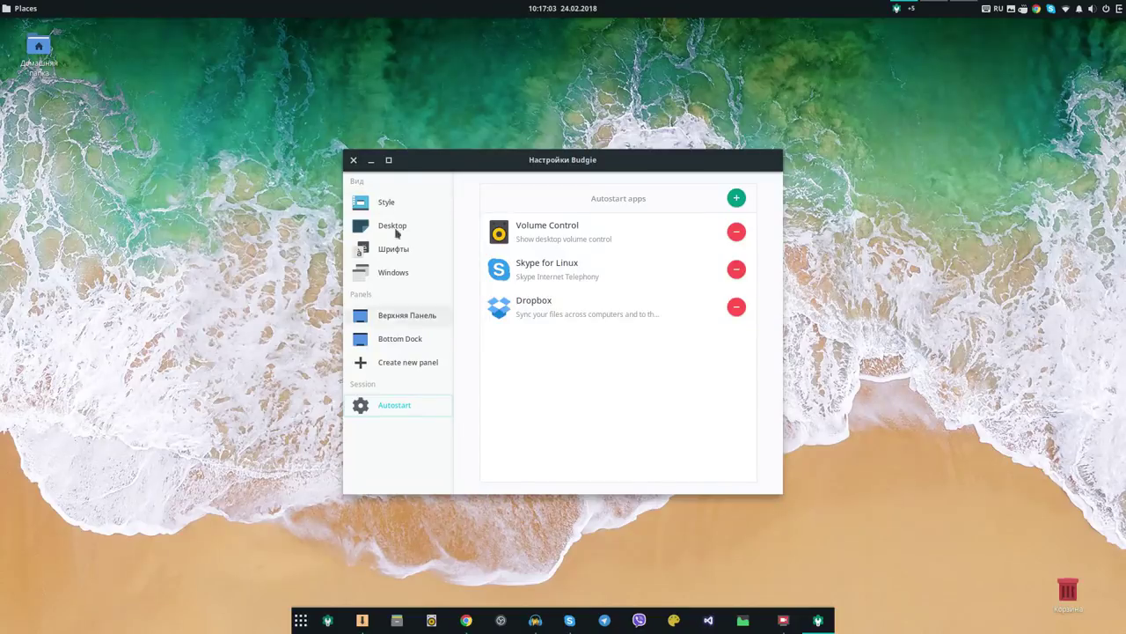
{"action": "left_click", "coordinate": [353, 160]}
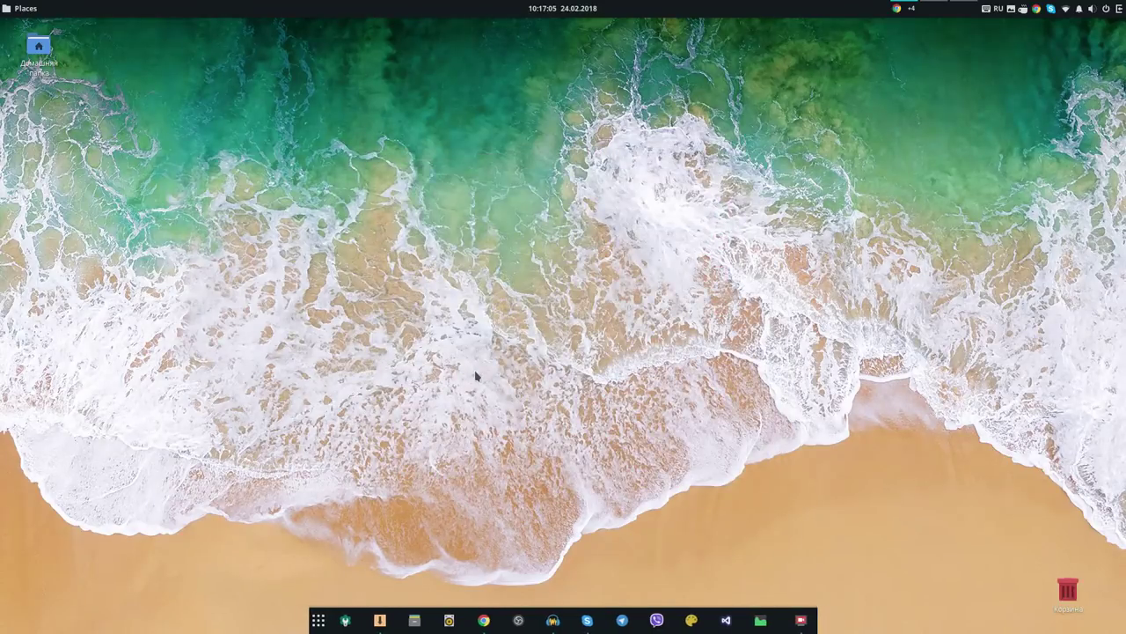
Search the software center (Центр приложений) for "node" packages, then return to its main category page.
{"action": "left_click", "coordinate": [379, 619]}
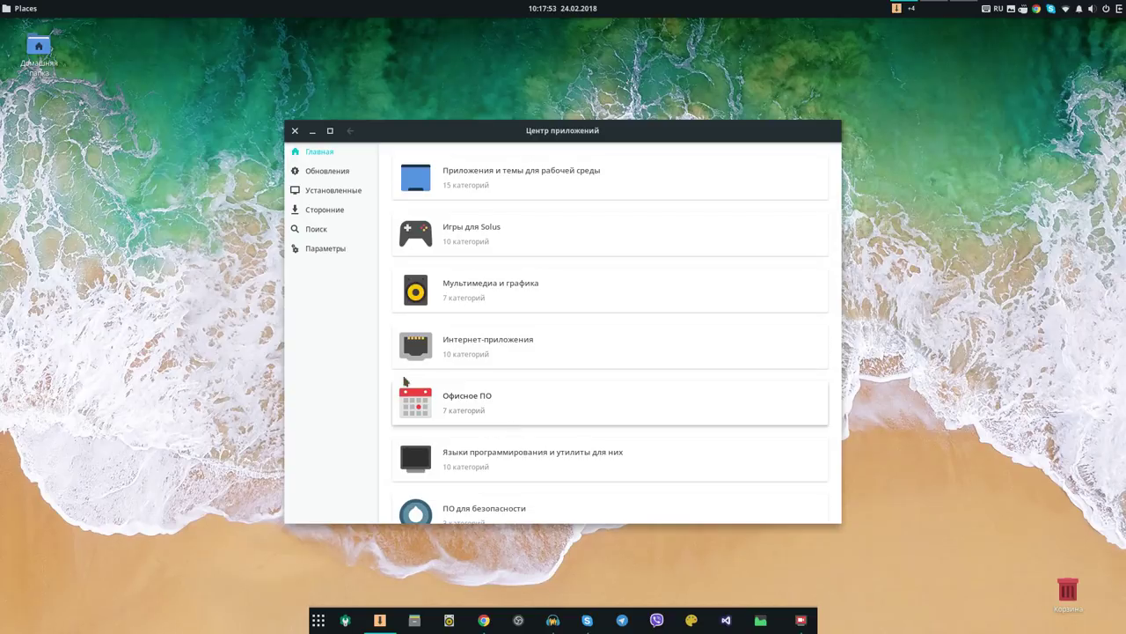
{"action": "left_click", "coordinate": [319, 229]}
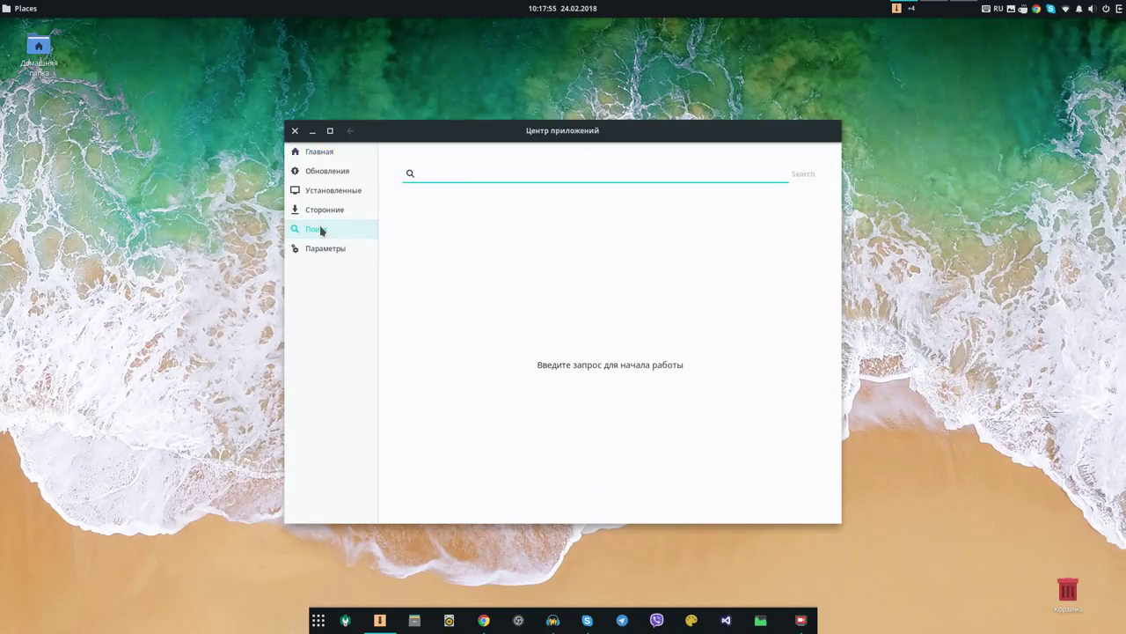
{"action": "type", "text": "vod"}
{"action": "key", "text": "BackSpace"}
{"action": "key", "text": "BackSpace"}
{"action": "key", "text": "BackSpace"}
{"action": "key", "text": "alt+shift"}
{"action": "type", "text": "node"}
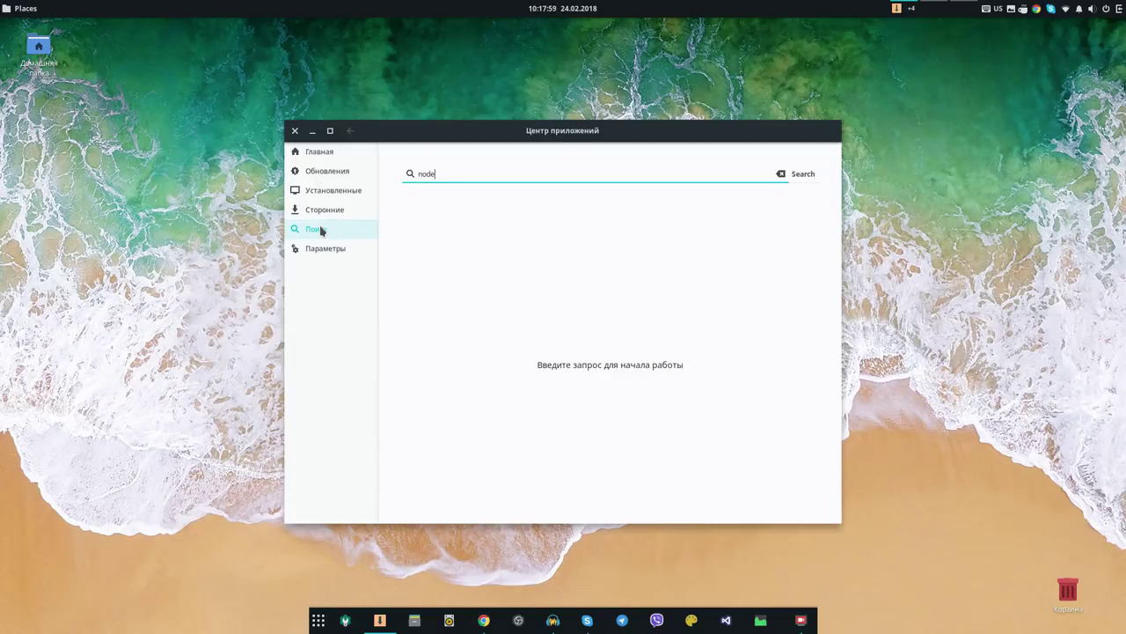
{"action": "key", "text": "Return"}
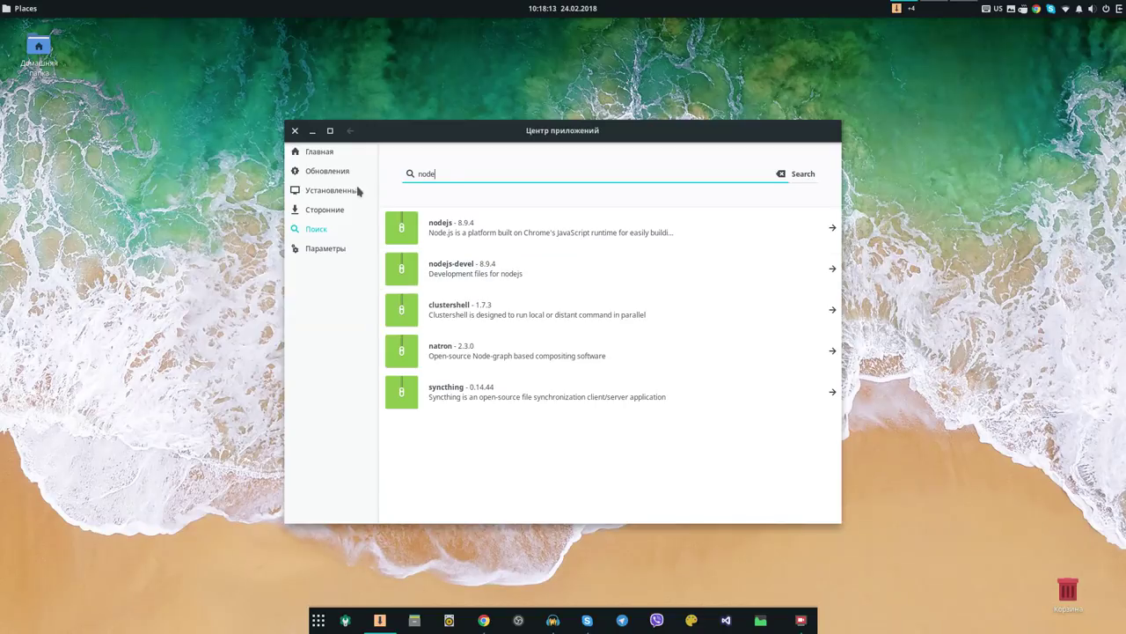
{"action": "left_click", "coordinate": [328, 161]}
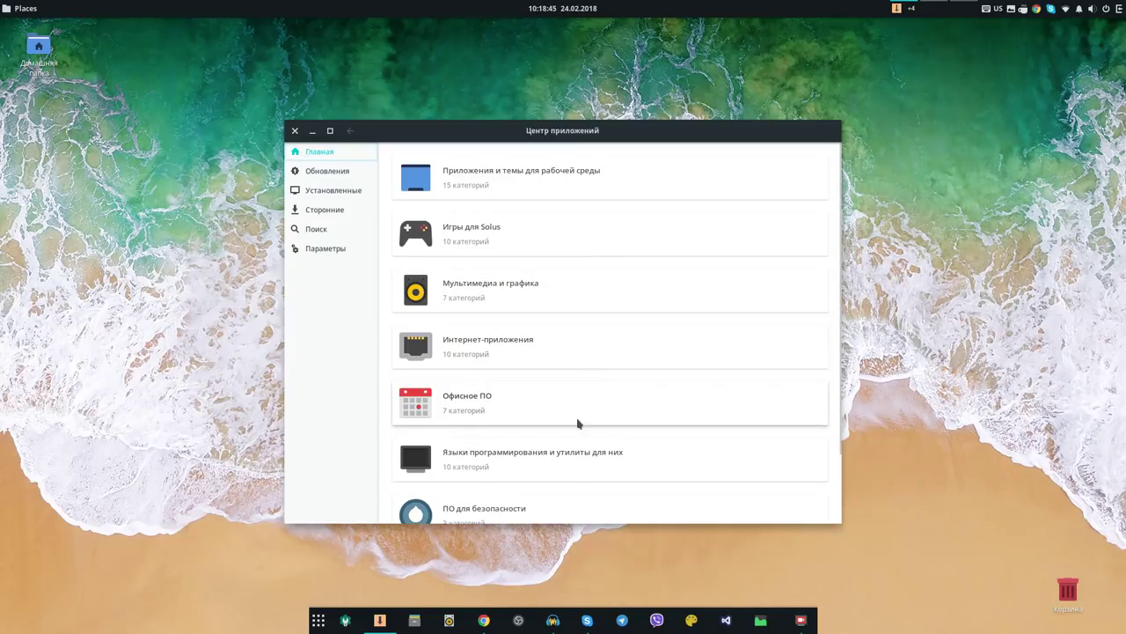
Launch the Pinta image editor to view its window and close it again.
{"action": "left_click", "coordinate": [693, 621]}
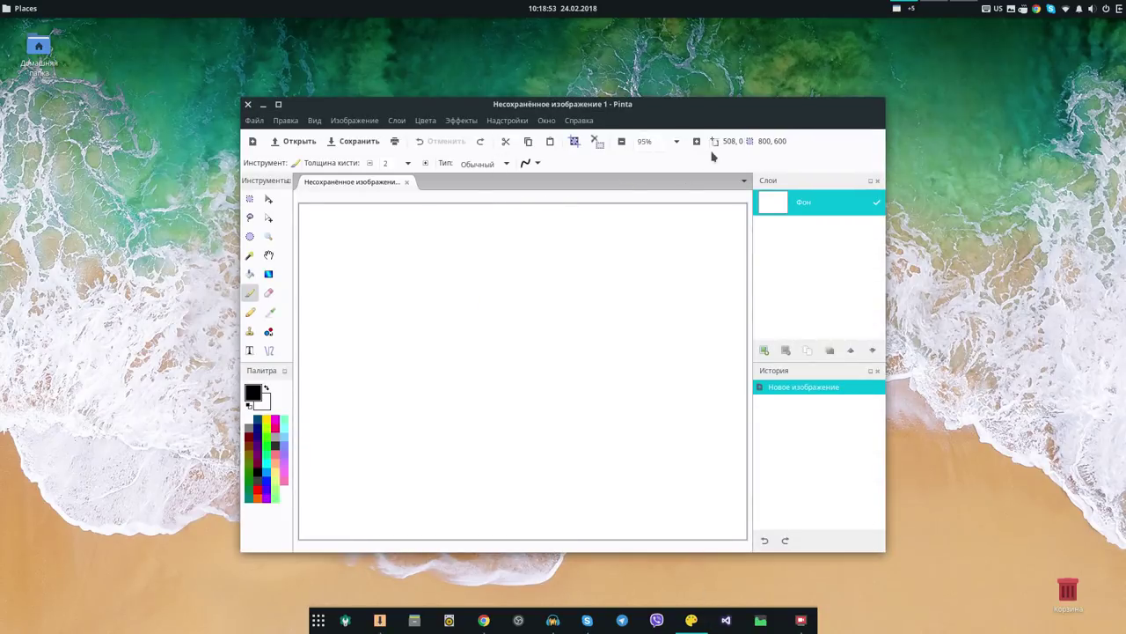
{"action": "left_click", "coordinate": [248, 104]}
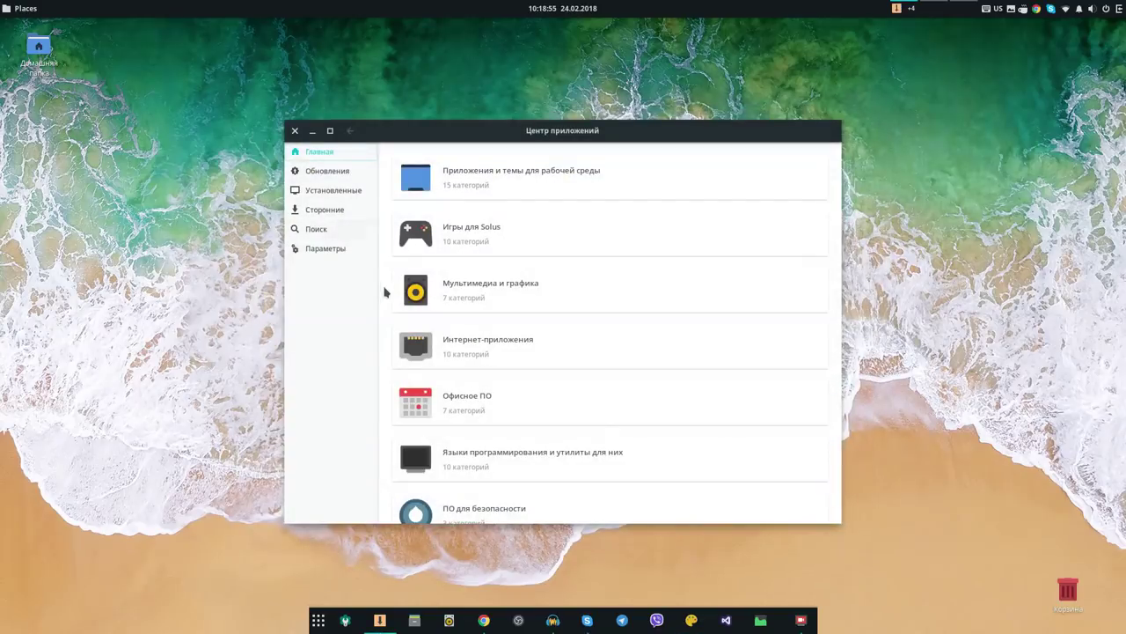
Look through all software categories on the software center's main page and close the software center.
{"action": "scroll", "coordinate": [607, 422], "scroll_direction": "down", "scroll_amount": 2}
{"action": "scroll", "coordinate": [543, 452], "scroll_direction": "up", "scroll_amount": 2}
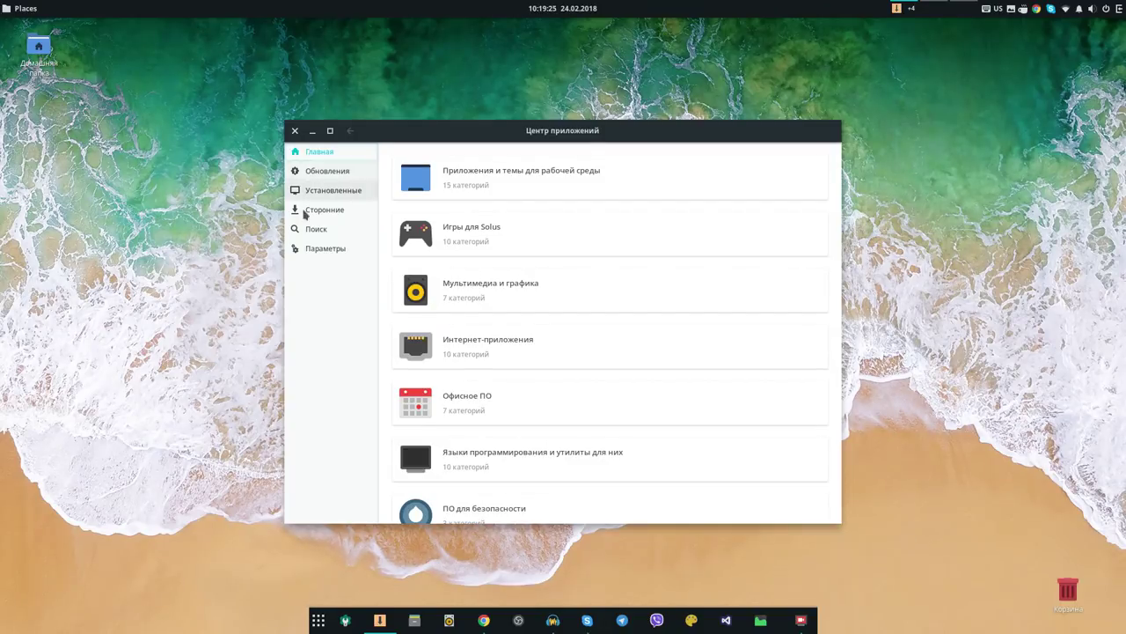
{"action": "scroll", "coordinate": [603, 405], "scroll_direction": "down", "scroll_amount": 2}
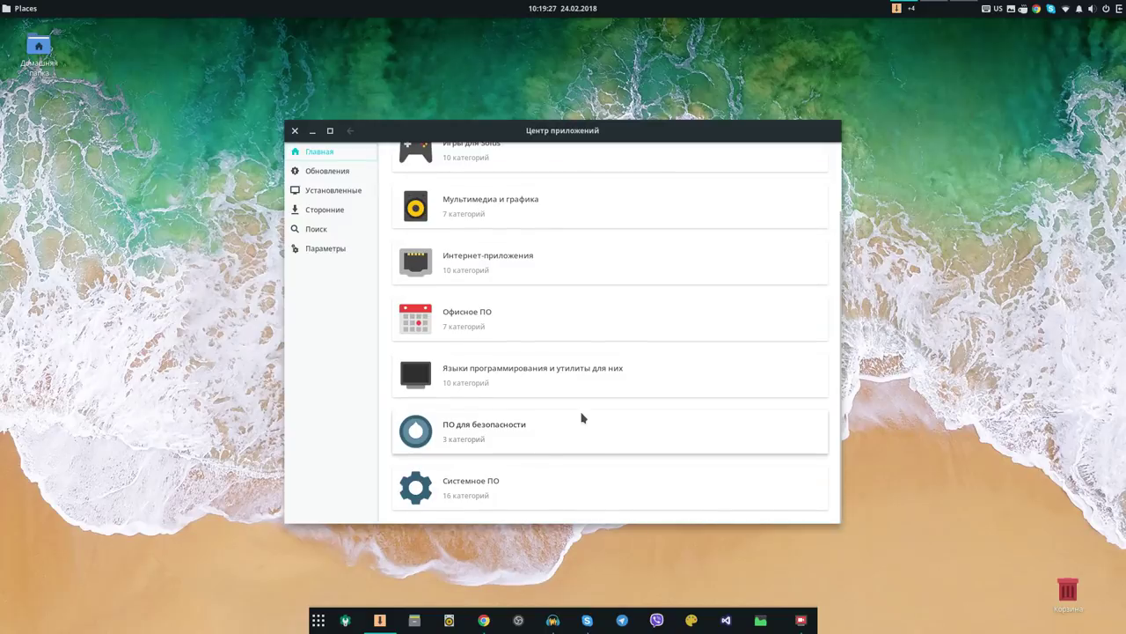
{"action": "scroll", "coordinate": [582, 418], "scroll_direction": "up", "scroll_amount": 2}
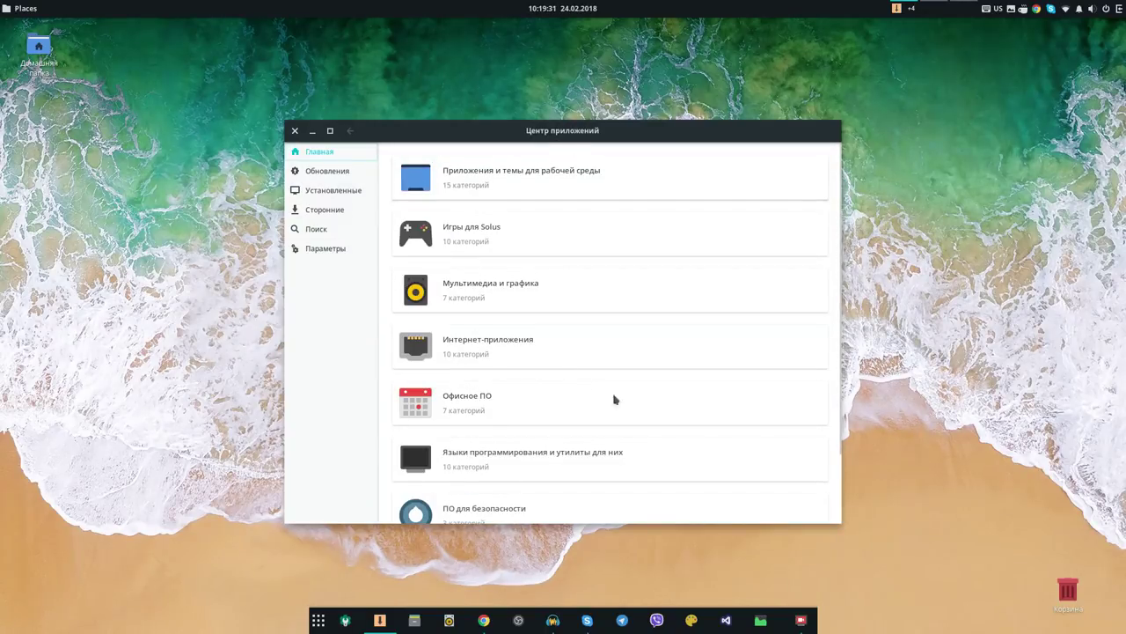
{"action": "left_click", "coordinate": [295, 131]}
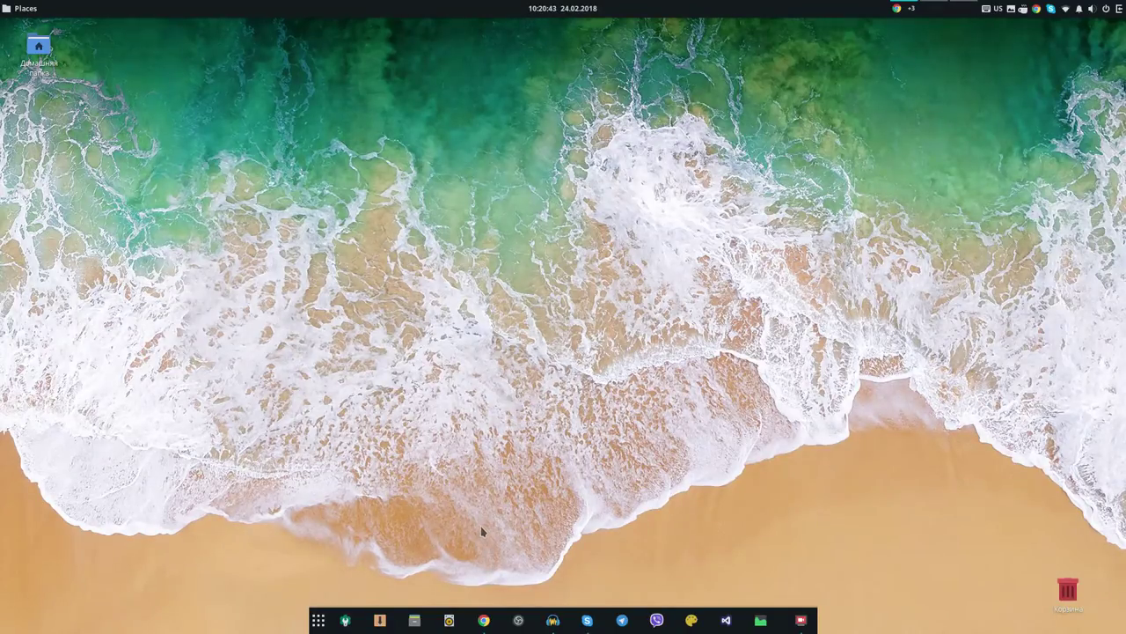
Launch OBS to view its main window and close it again.
{"action": "left_click", "coordinate": [518, 619]}
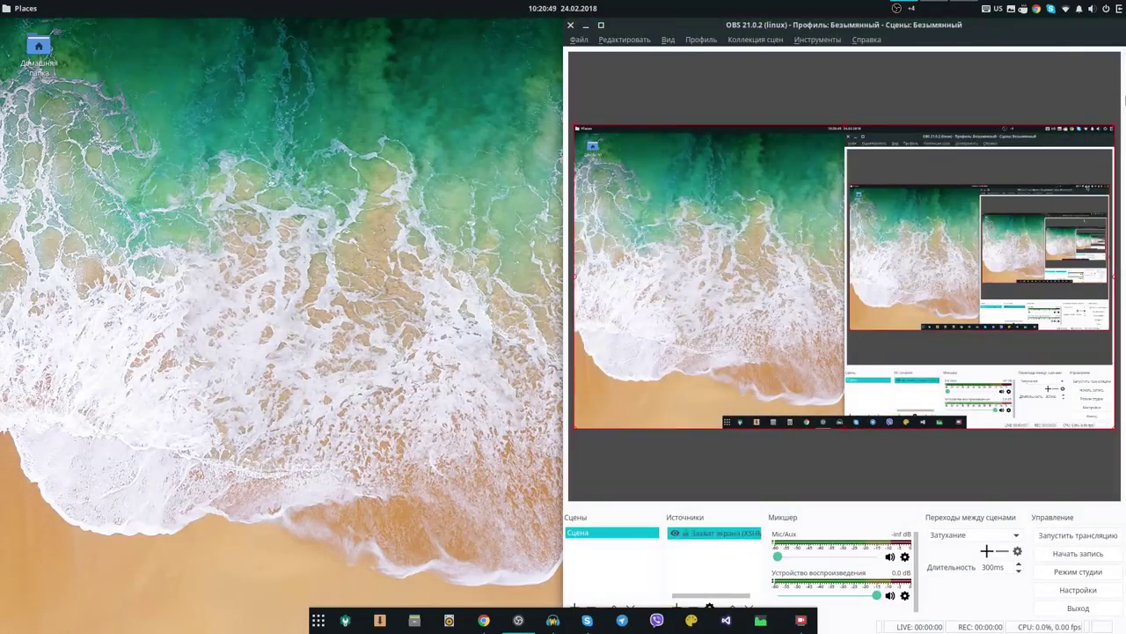
{"action": "left_click", "coordinate": [573, 25]}
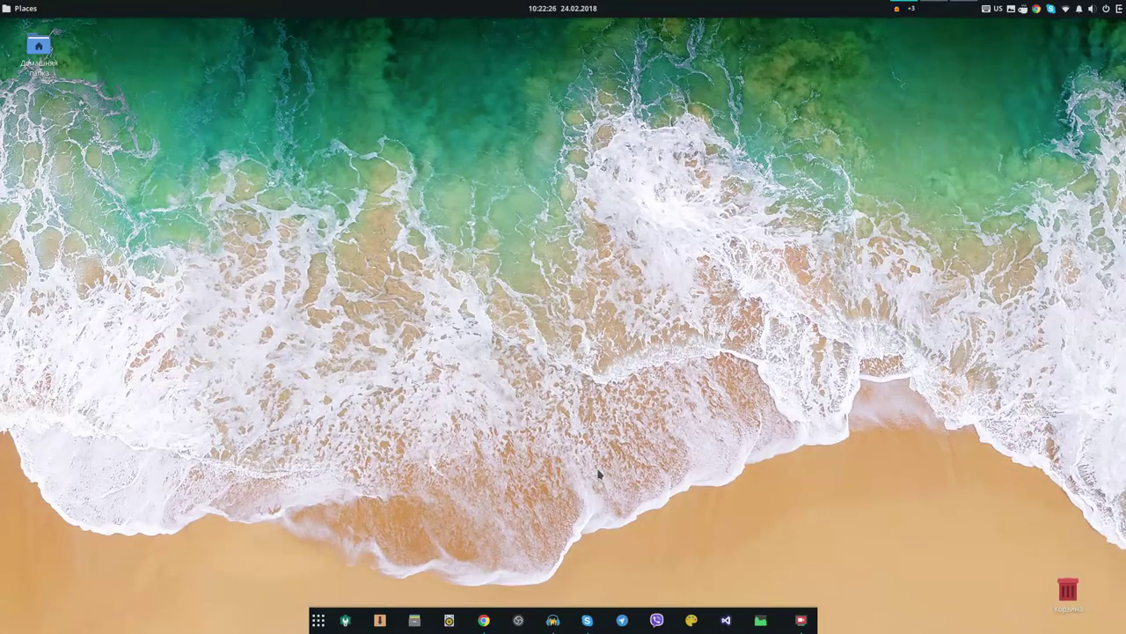
Show the desktop sidebar with the calendar and sound applets, and hide it again.
{"action": "key", "text": "super+a"}
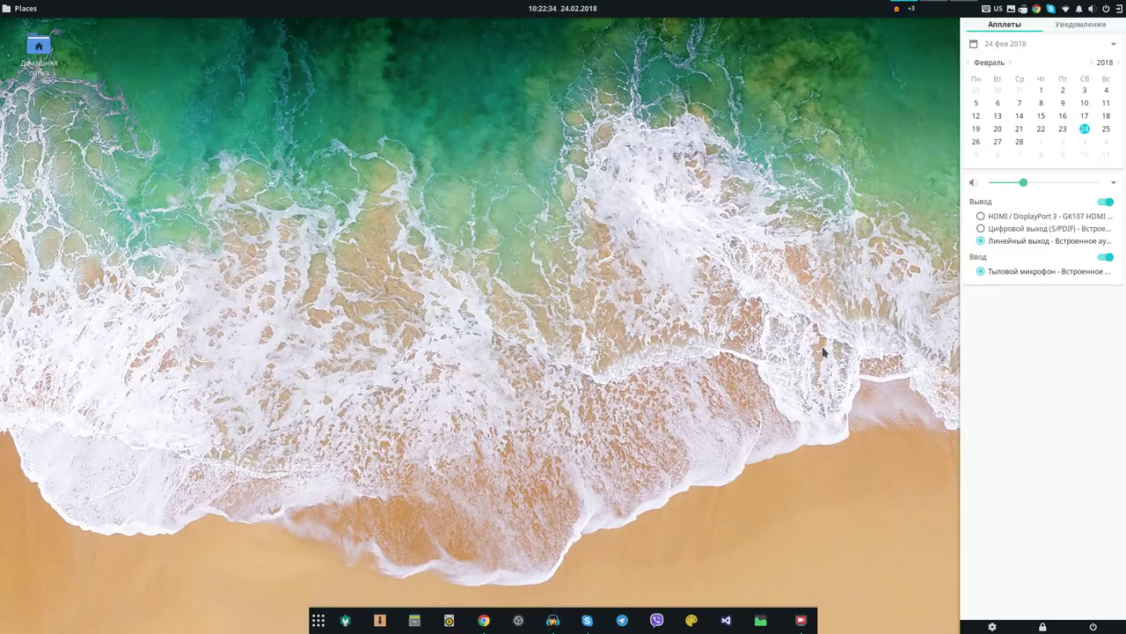
{"action": "key", "text": "super+a"}
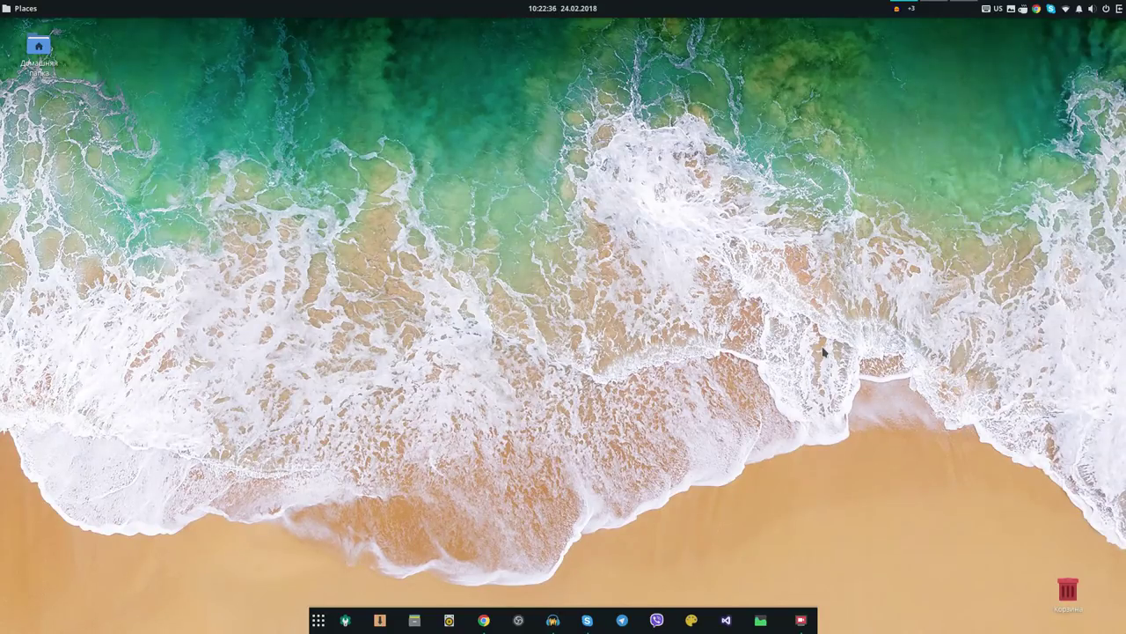